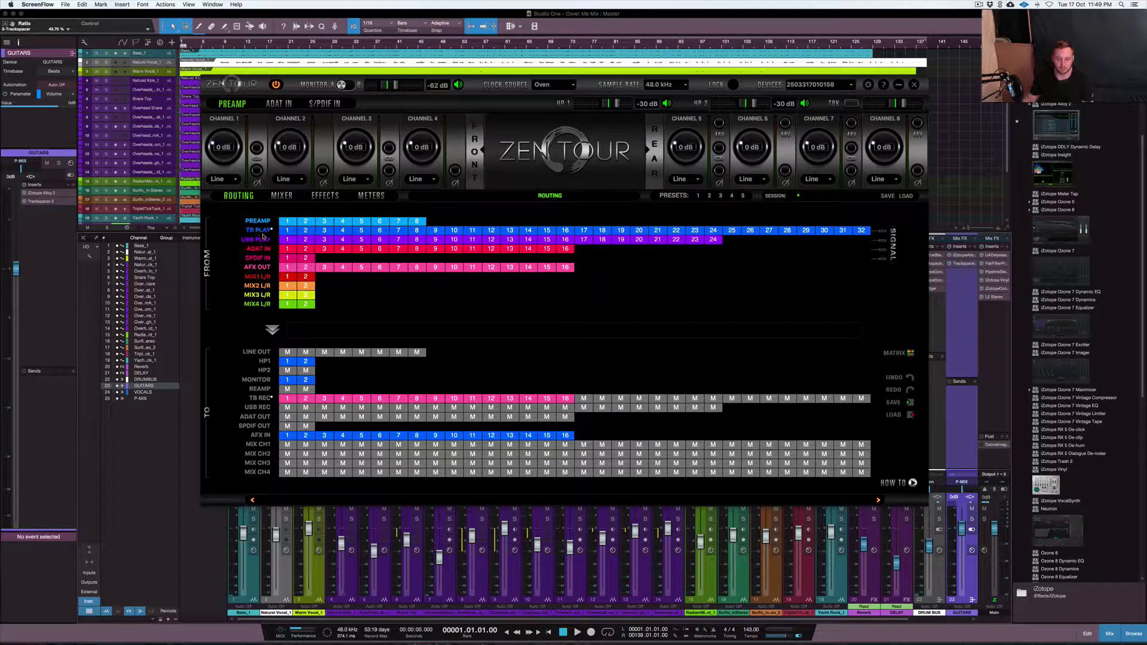
- Check which destinations USB PLAY 1 and TB PLAY 1 feed in the routing matrix, then clear the selection
{"action": "left_click", "coordinate": [292, 241]}
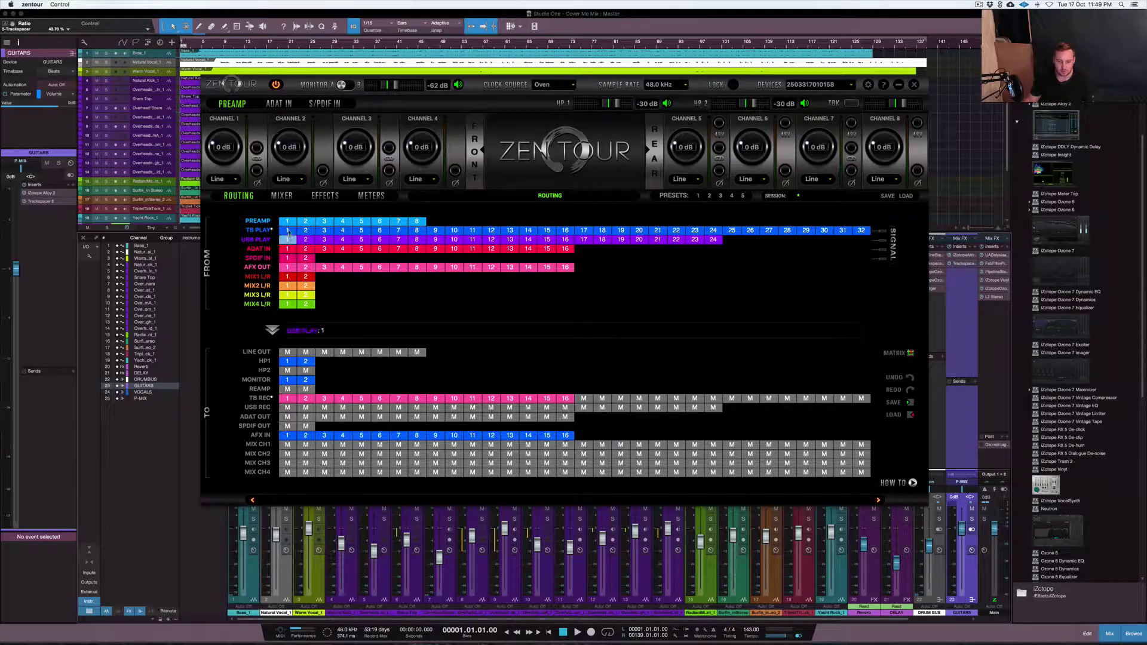
{"action": "left_click", "coordinate": [289, 231]}
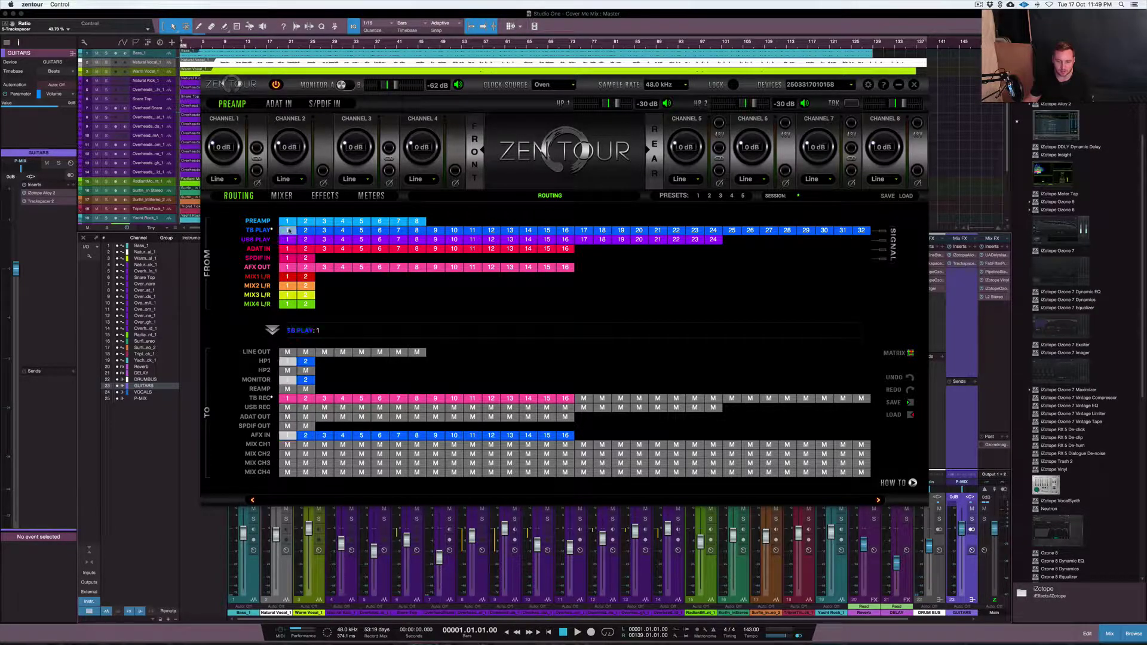
{"action": "left_click", "coordinate": [719, 268]}
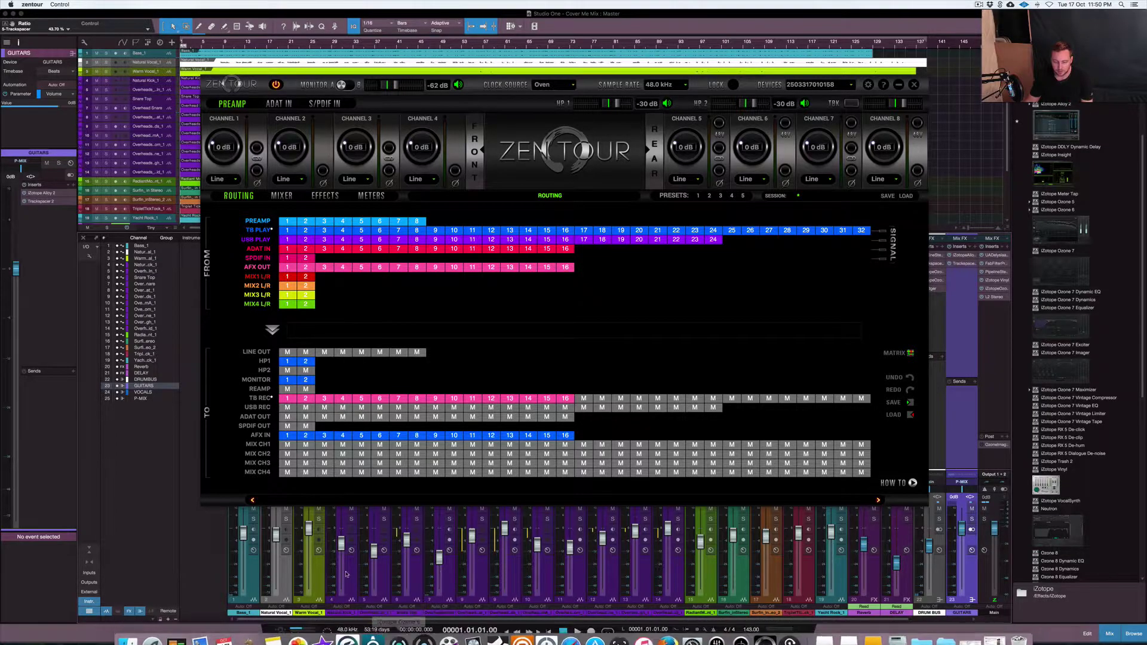
- Switch to Studio One, open the song's Audio I/O Setup, and review the output and input assignments
{"action": "left_click", "coordinate": [344, 635]}
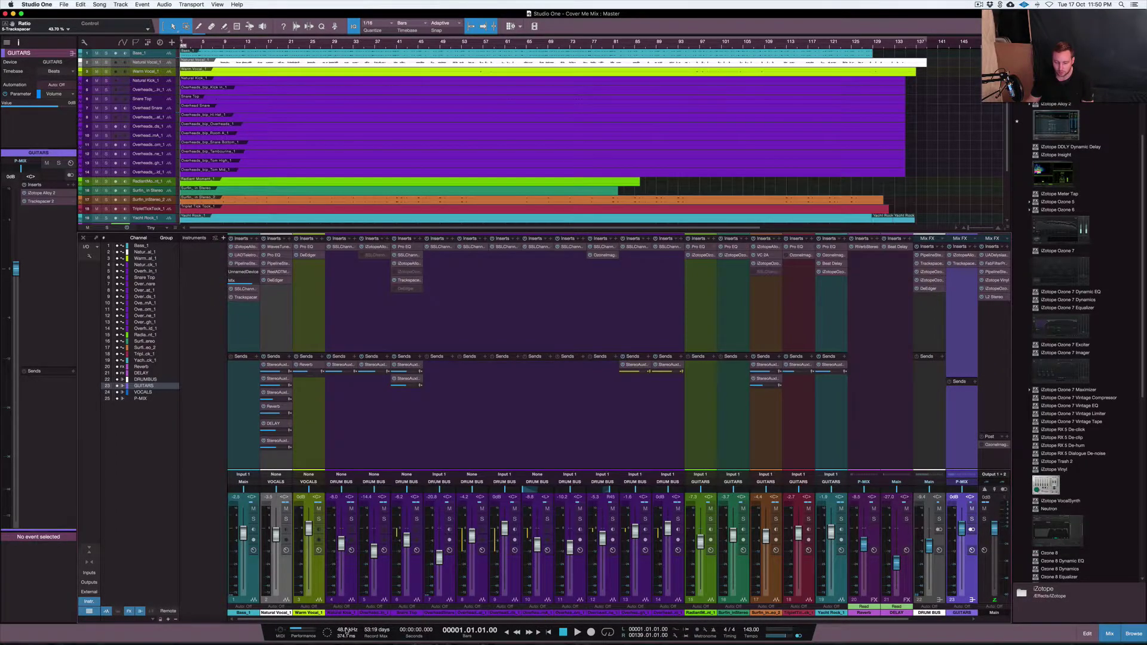
{"action": "left_click", "coordinate": [346, 631]}
{"action": "left_click_drag", "start_coordinate": [805, 162], "coordinate": [593, 118]}
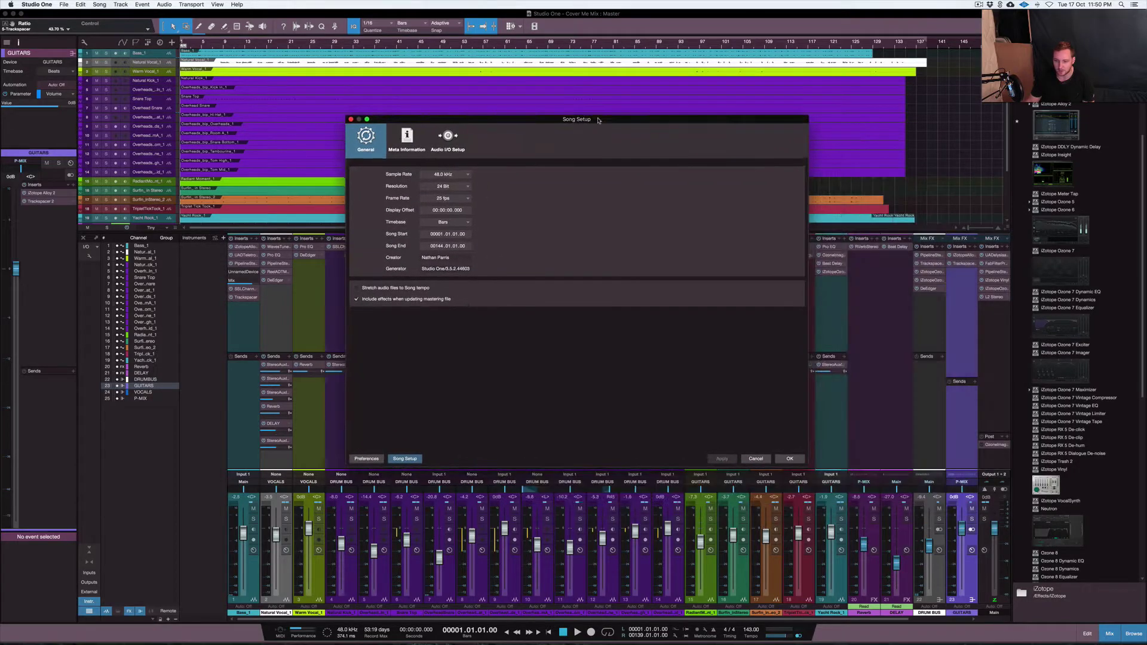
{"action": "left_click", "coordinate": [448, 140]}
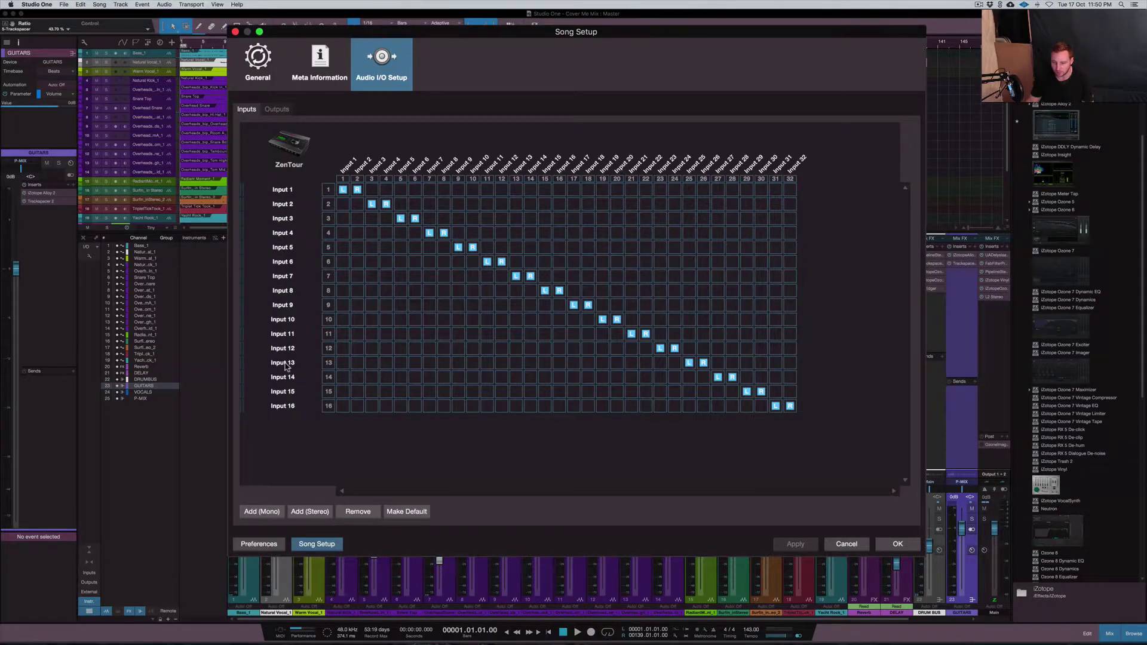
{"action": "left_click", "coordinate": [276, 108]}
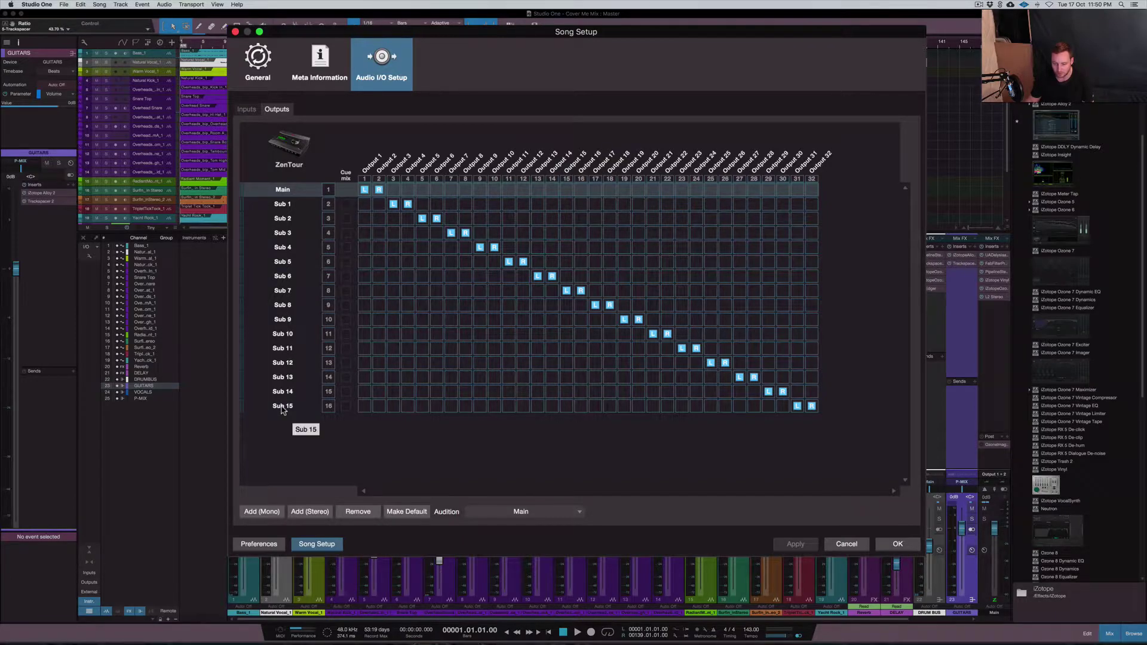
{"action": "left_click", "coordinate": [250, 109]}
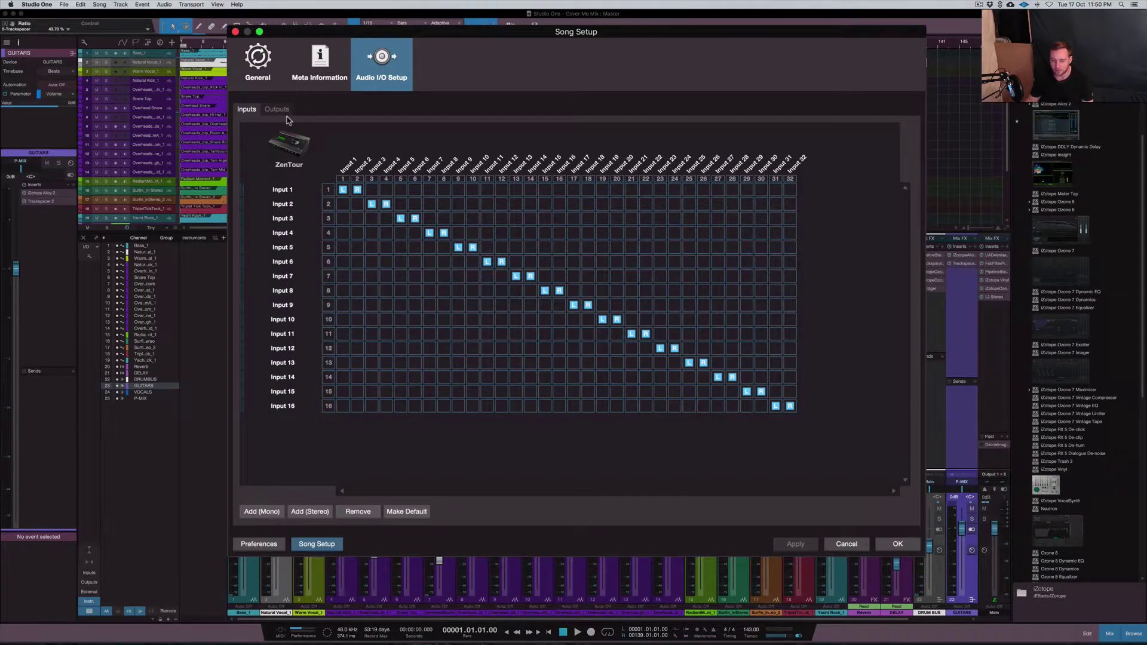
- Remove all the song's input channels, Input 1 through Input 16, including those still in use
{"action": "left_click", "coordinate": [287, 406]}
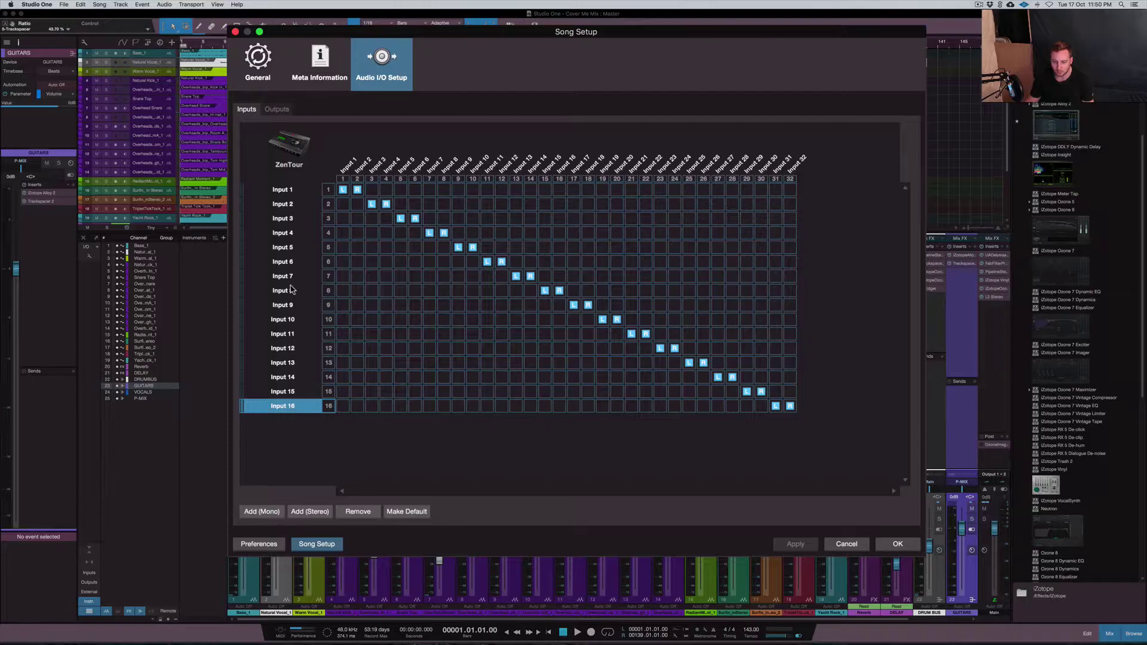
{"action": "left_click", "coordinate": [284, 197], "text": "shift"}
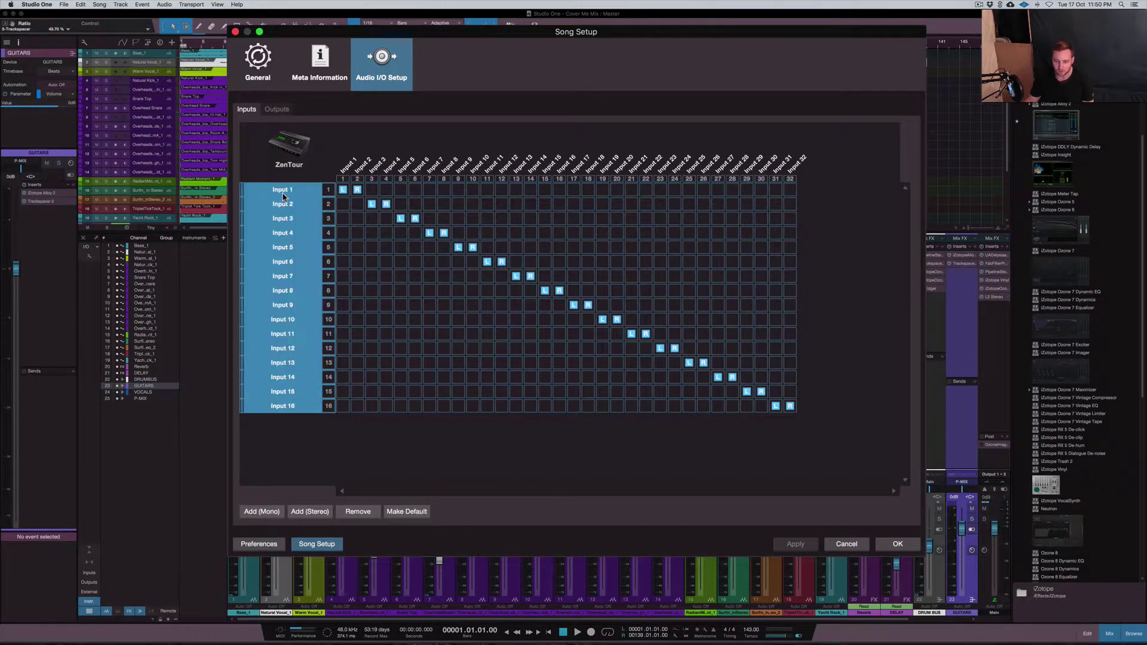
{"action": "left_click", "coordinate": [357, 512]}
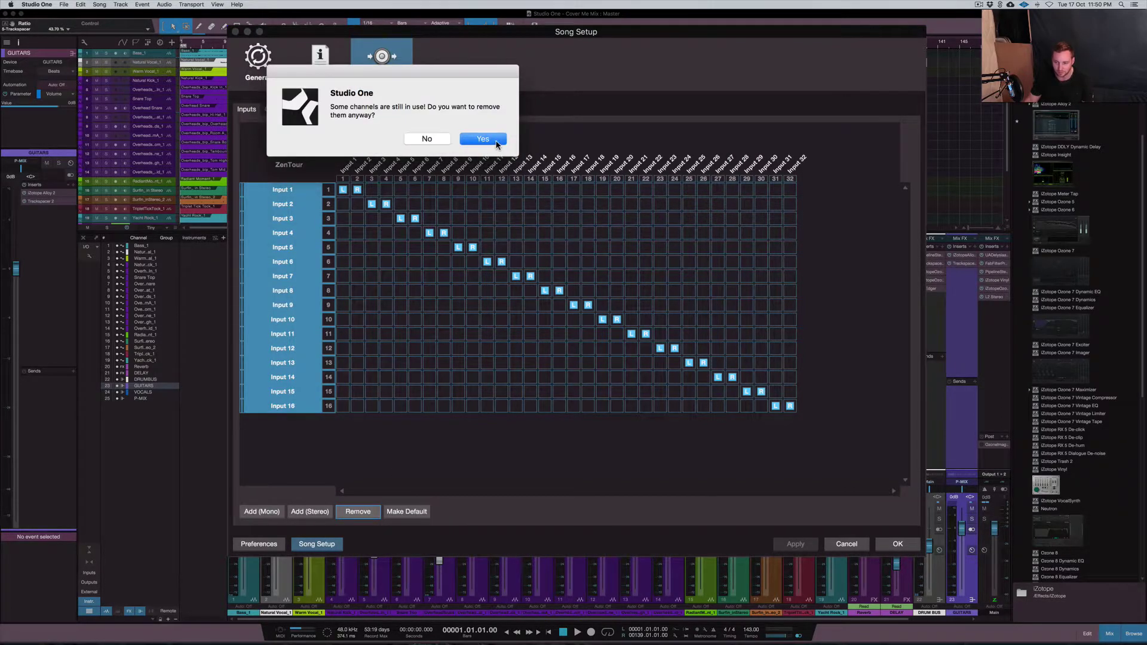
{"action": "left_click", "coordinate": [482, 140]}
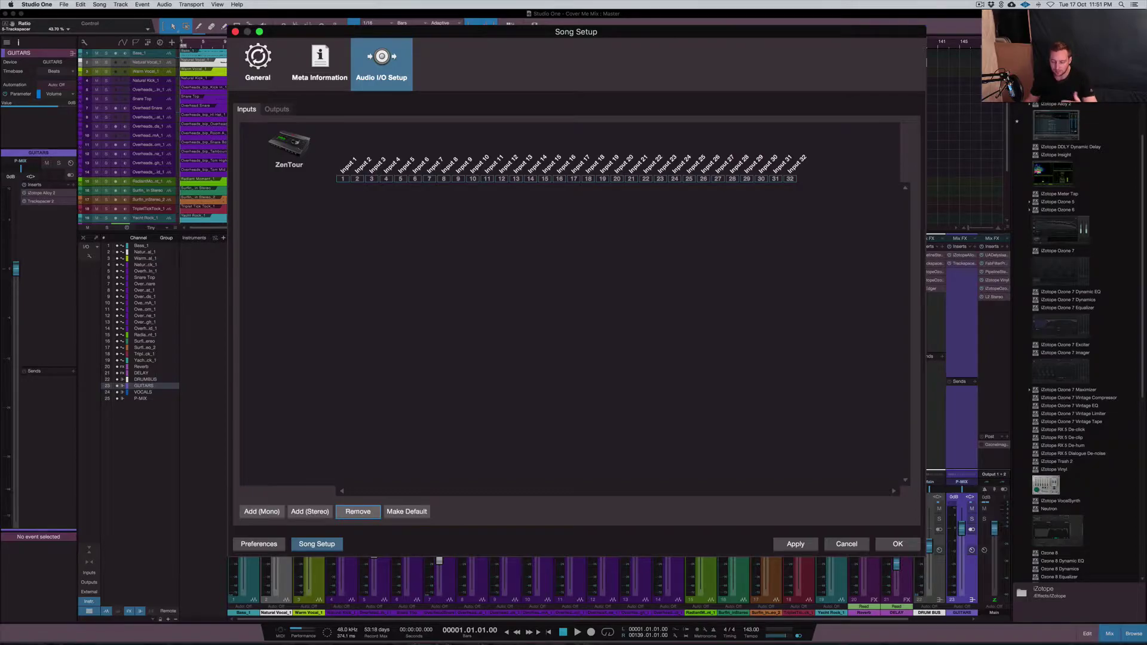
- Switch to the Zen Tour control panel and examine the effects chains on AFX channels 5/6, 3/4 and 15/16
{"action": "left_click", "coordinate": [768, 632]}
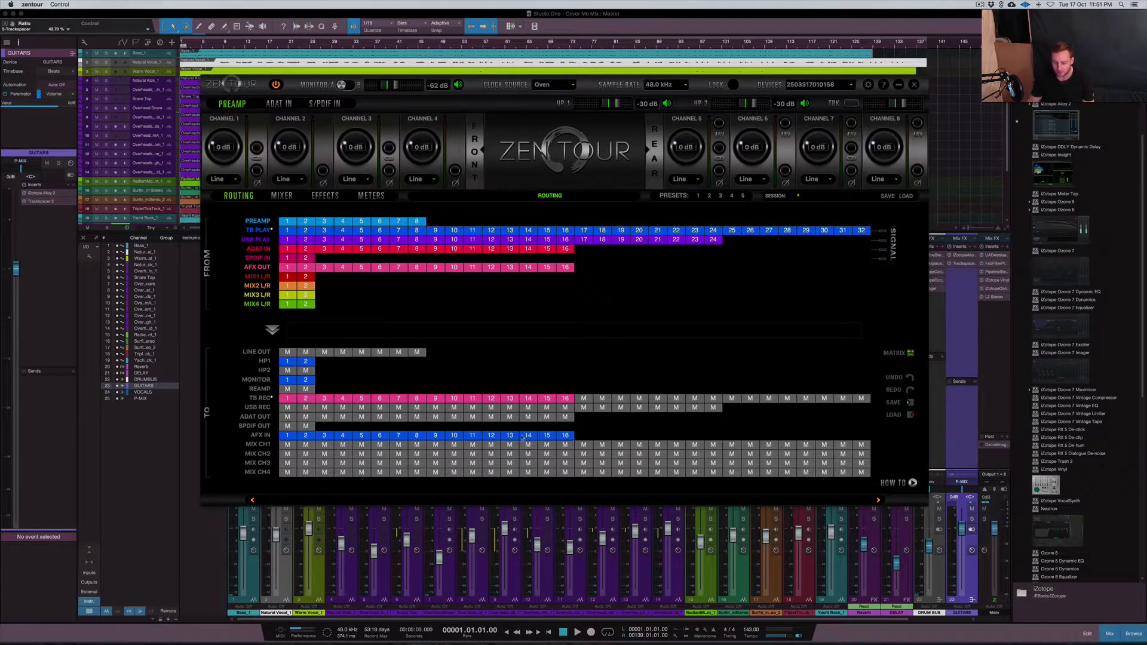
{"action": "left_click", "coordinate": [324, 196]}
{"action": "left_click", "coordinate": [477, 220]}
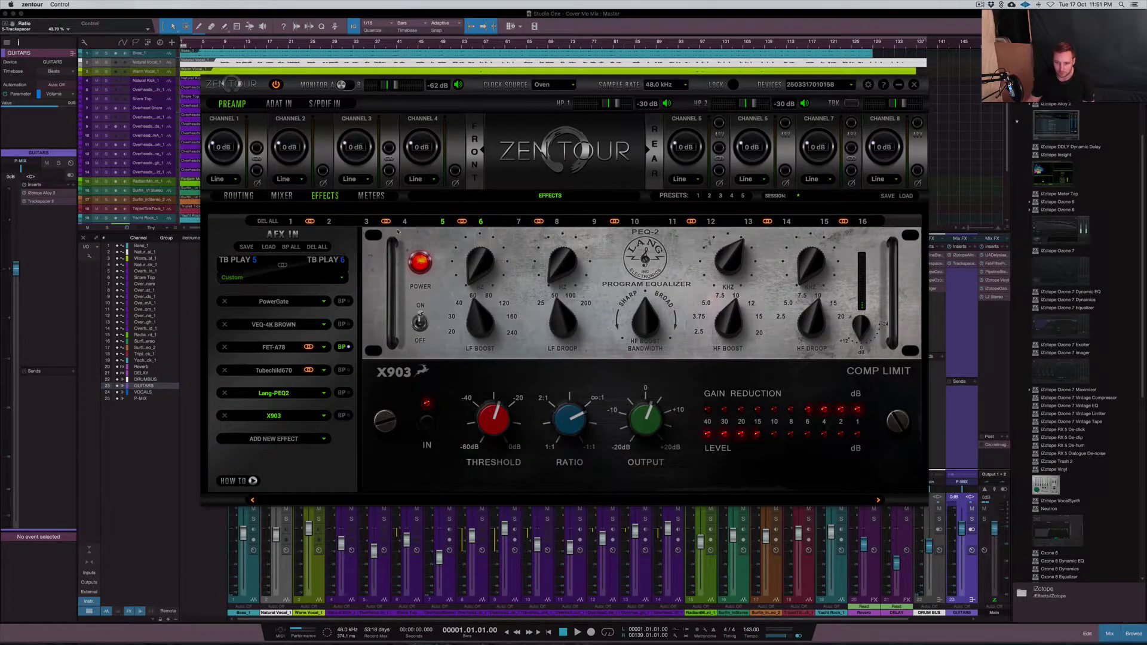
{"action": "left_click", "coordinate": [366, 221]}
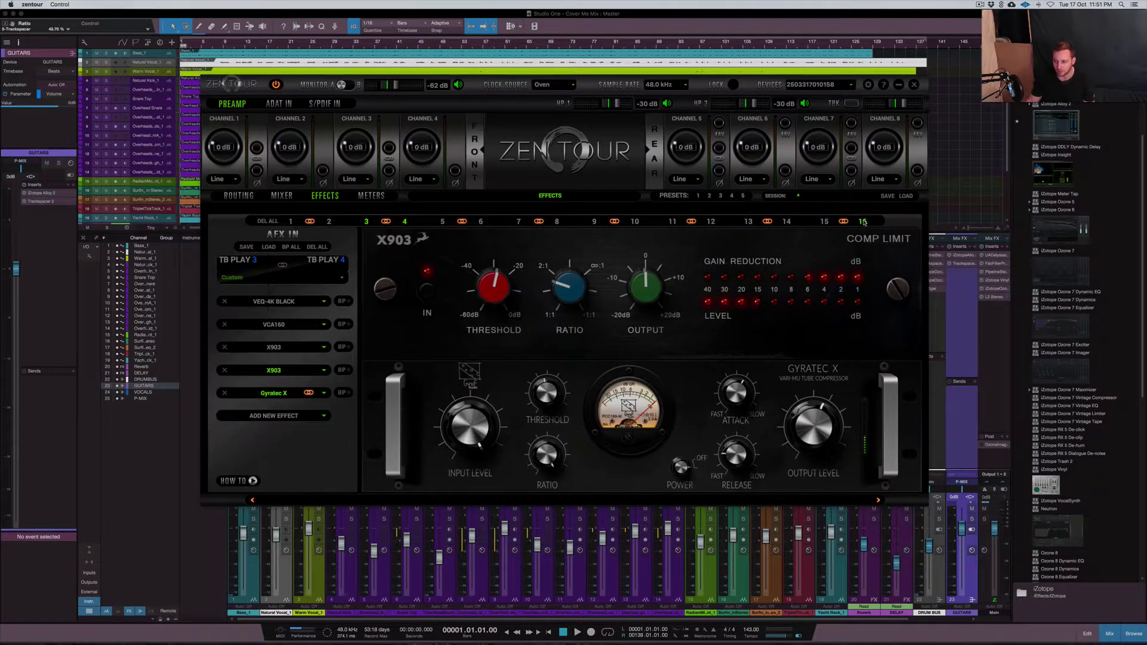
{"action": "left_click", "coordinate": [863, 222]}
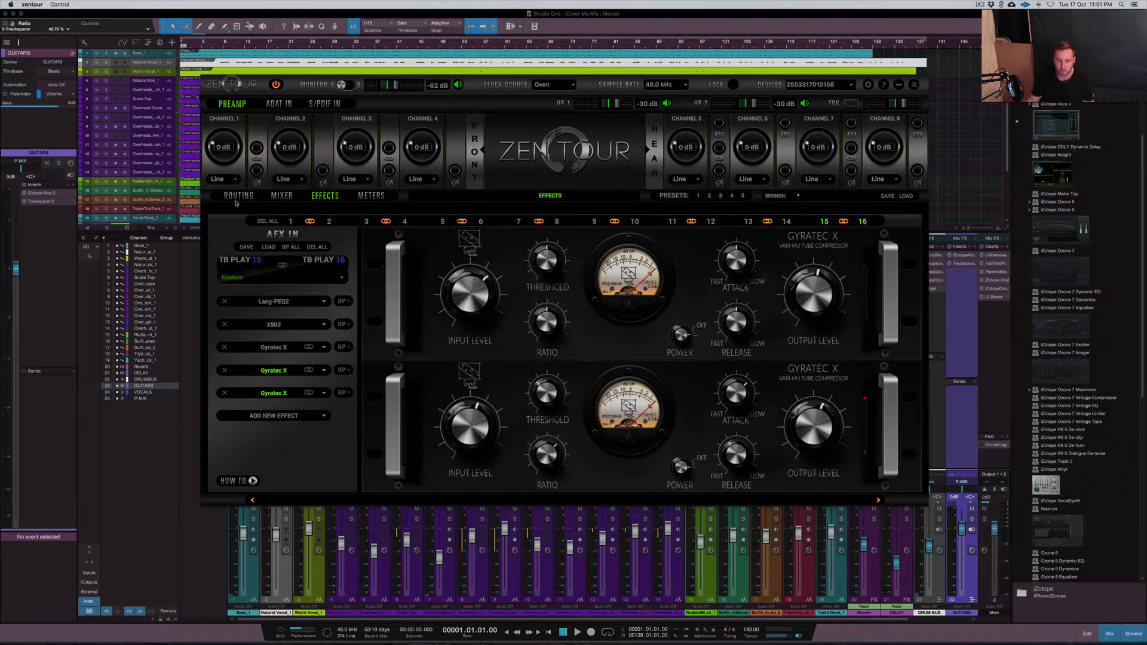
- Route TB PLAY 1–16 to AFX IN 1–16 in the routing matrix and check the AFX effects view
{"action": "left_click", "coordinate": [238, 197]}
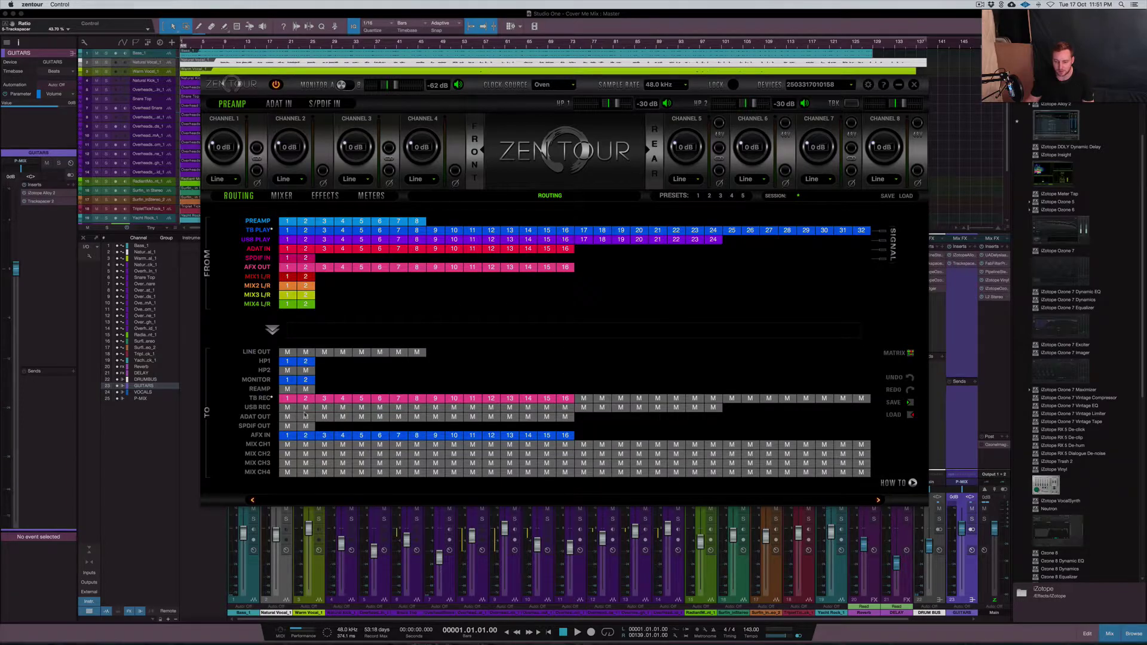
{"action": "left_click", "coordinate": [287, 233]}
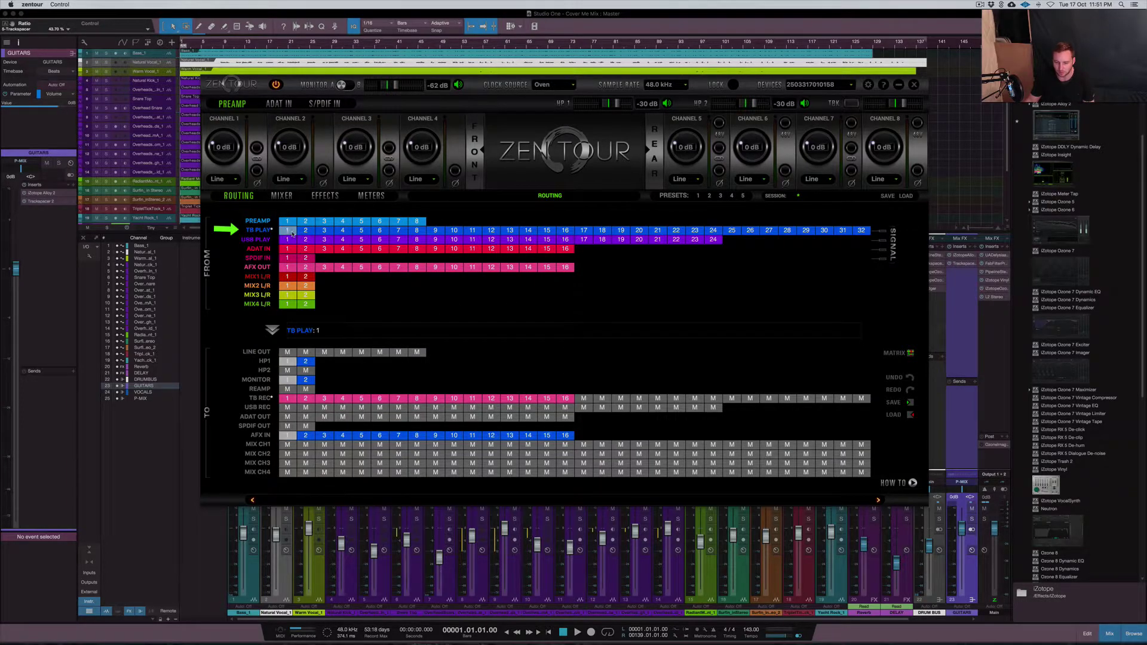
{"action": "left_click", "coordinate": [565, 231], "text": "shift"}
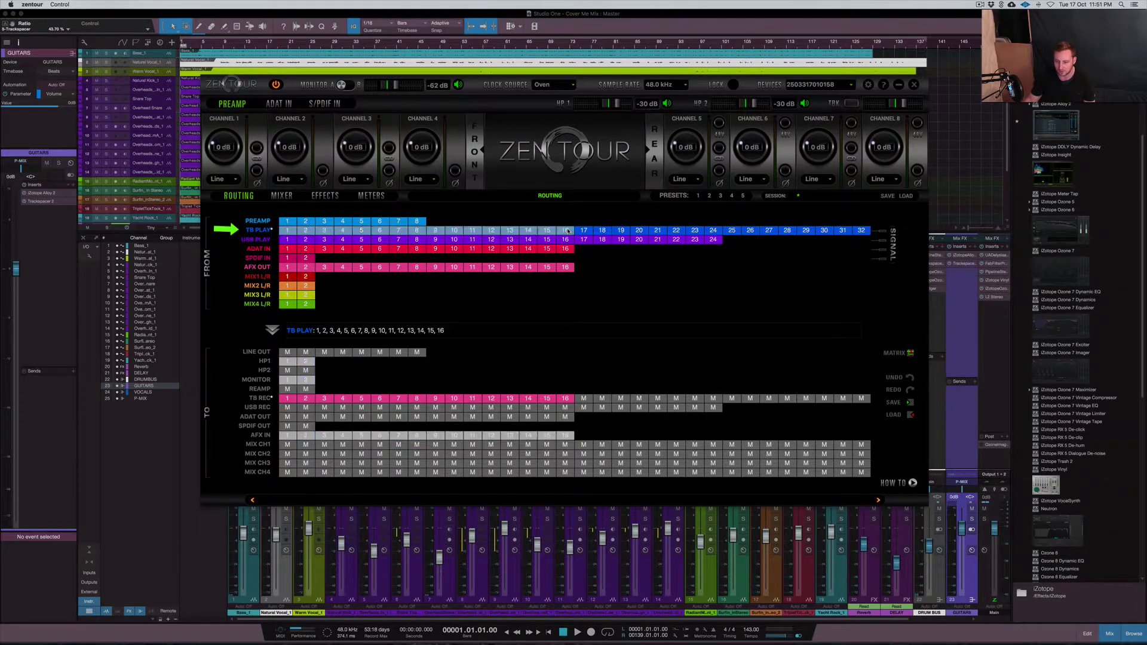
{"action": "left_click_drag", "start_coordinate": [300, 232], "coordinate": [296, 437]}
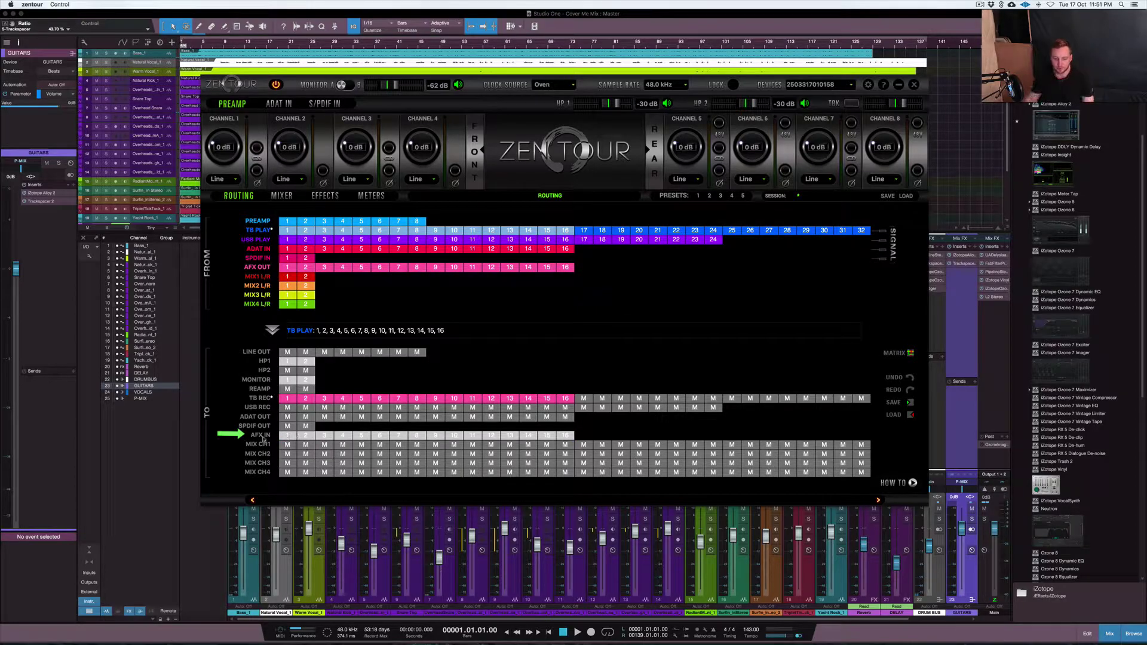
{"action": "left_click", "coordinate": [326, 195]}
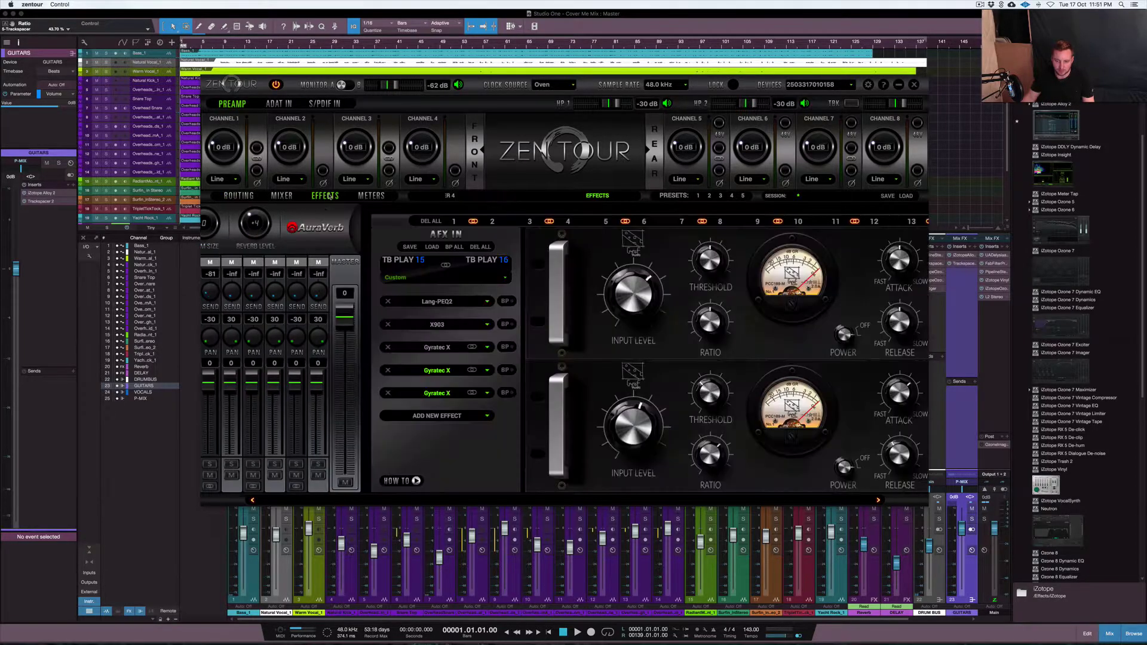
- Route AFX OUT 1–16 to TB REC 1–16 in the routing matrix and clear the selection
{"action": "left_click", "coordinate": [239, 195]}
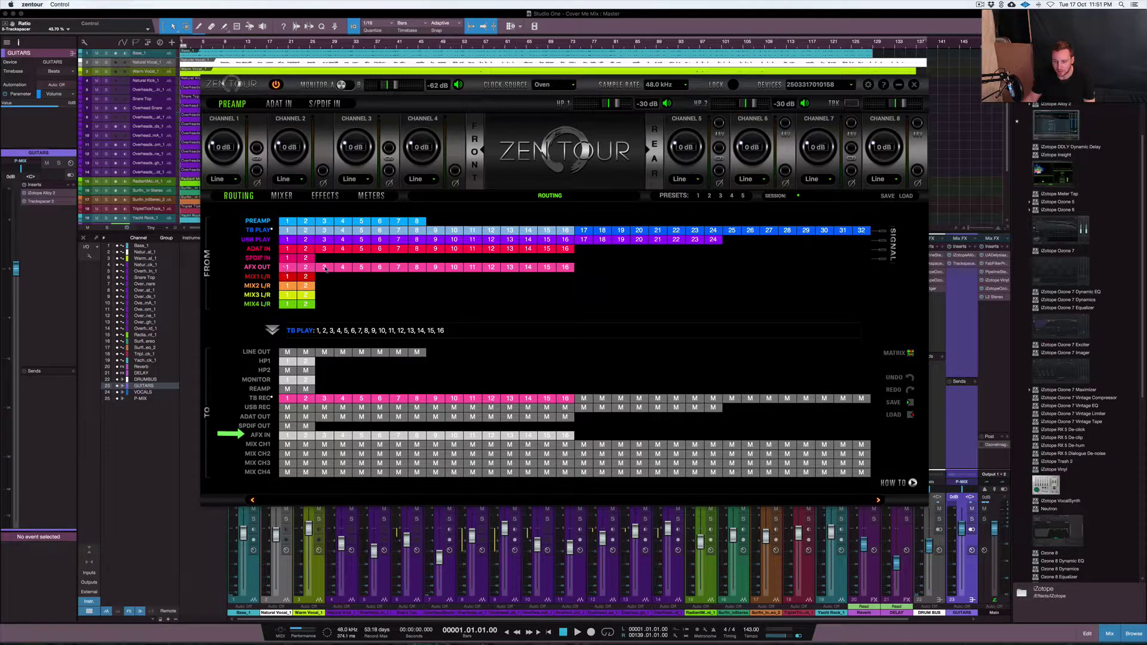
{"action": "left_click", "coordinate": [287, 267]}
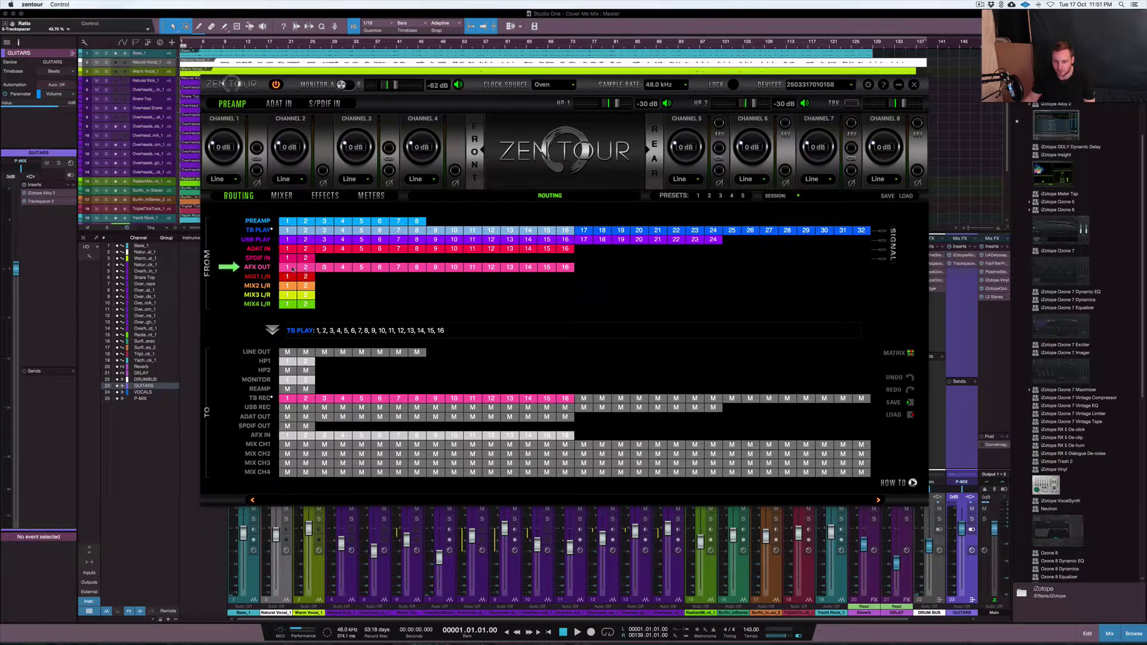
{"action": "left_click", "coordinate": [566, 268], "text": "shift"}
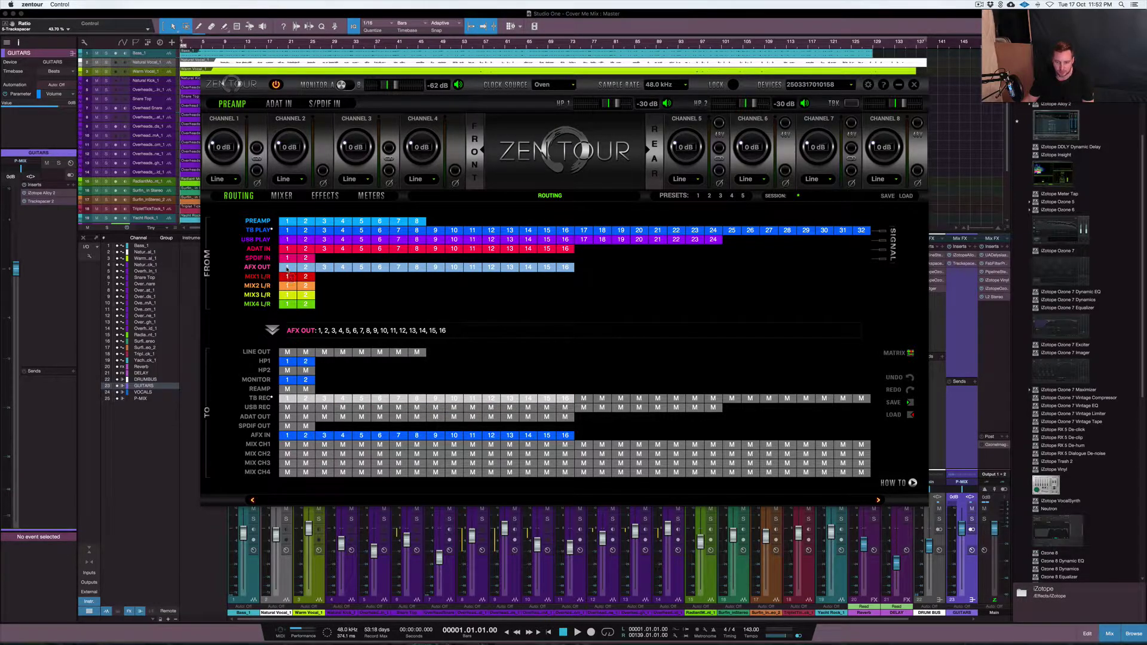
{"action": "left_click", "coordinate": [288, 398]}
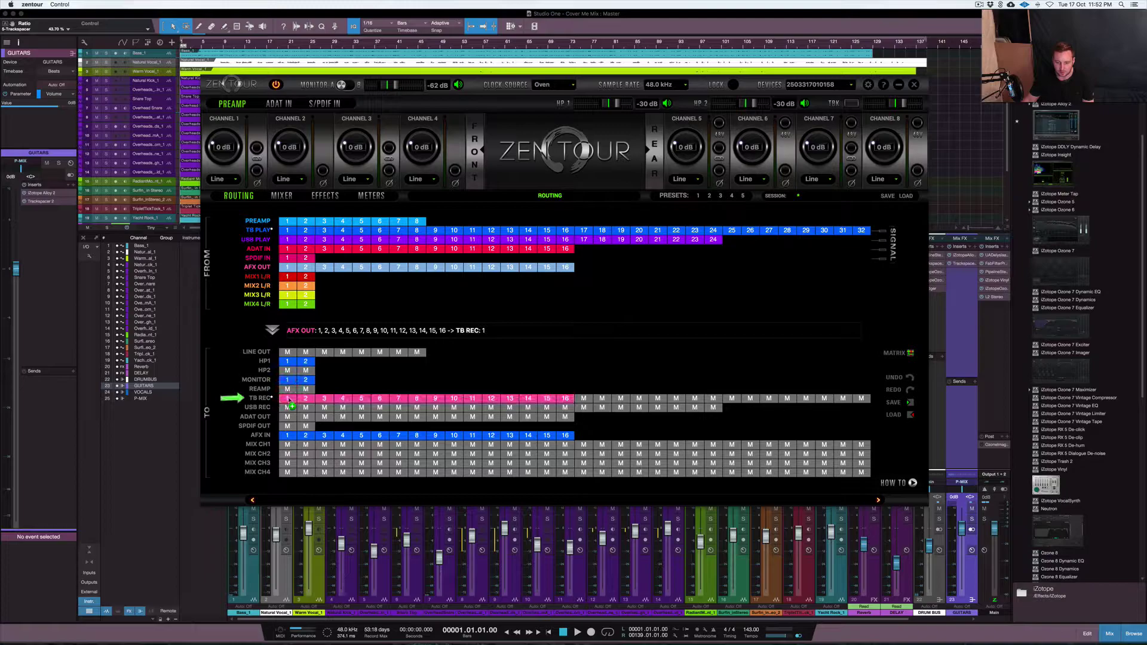
{"action": "left_click", "coordinate": [287, 398]}
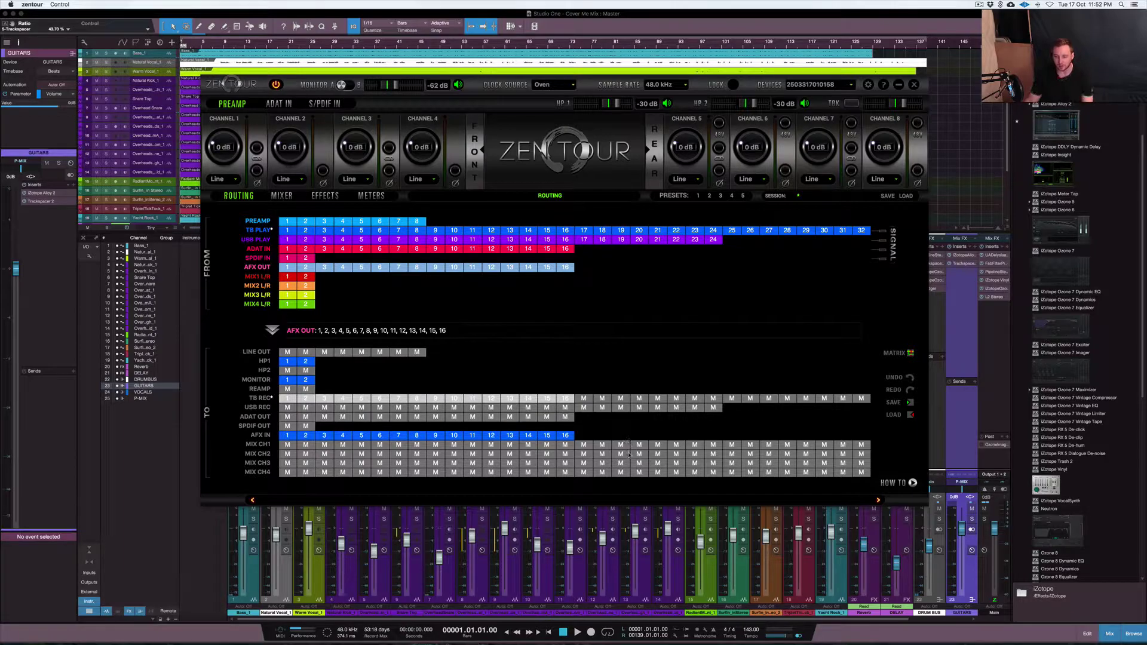
{"action": "left_click", "coordinate": [379, 399]}
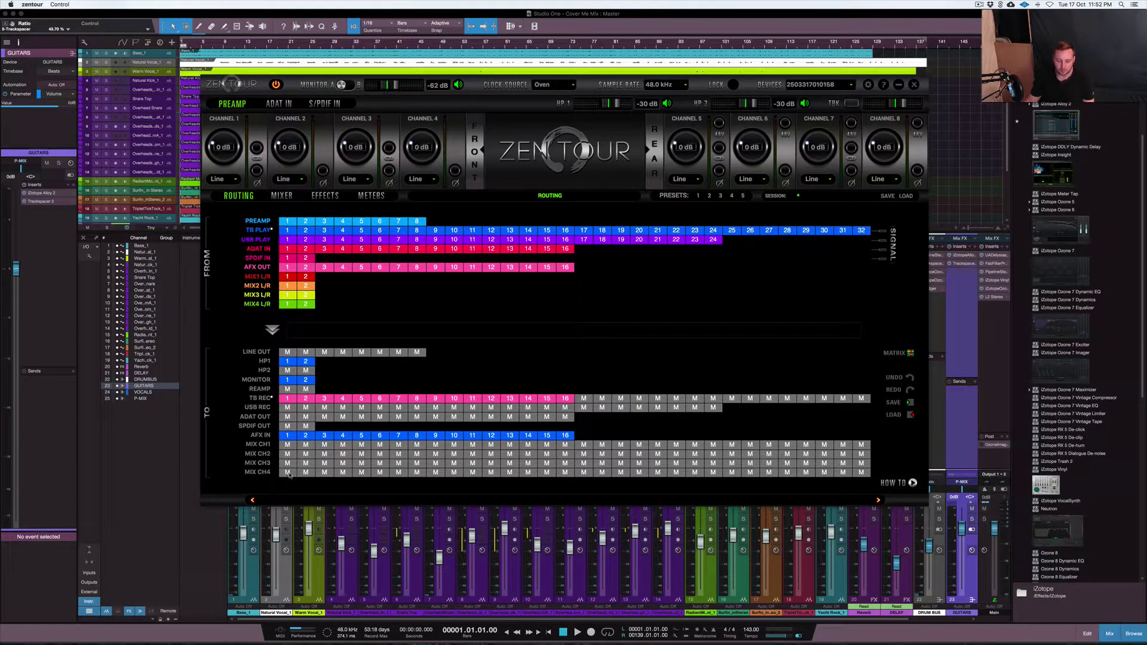
- Mute the whole MIX CH4 row in the routing matrix and check the Mixer 1 channels
{"action": "left_click", "coordinate": [288, 444]}
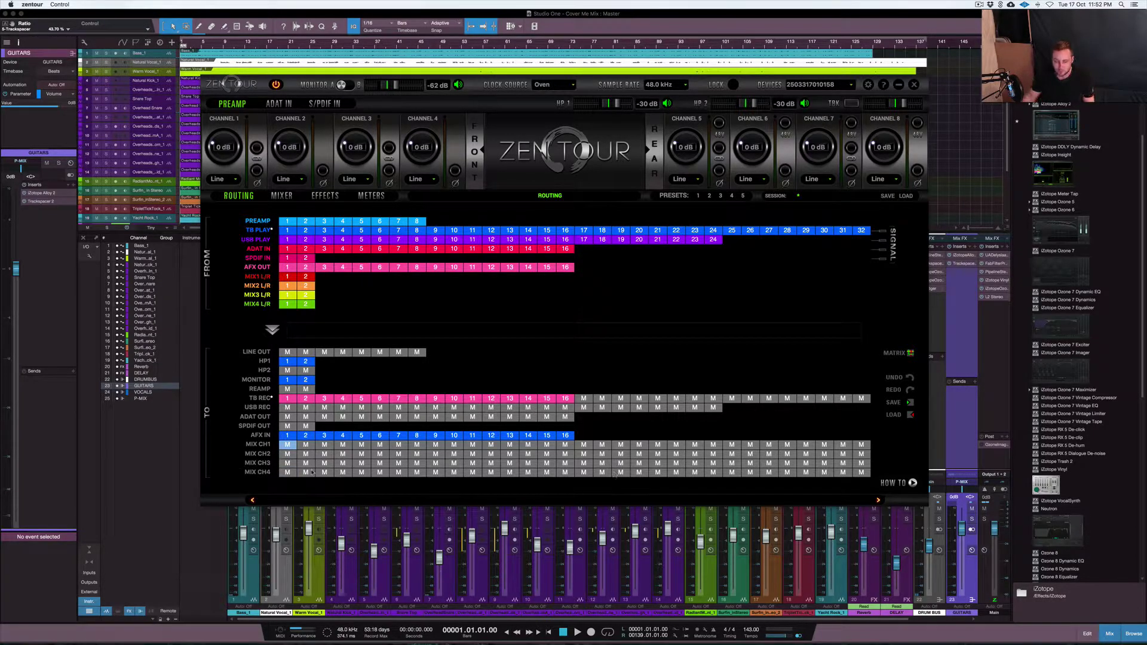
{"action": "left_click", "coordinate": [287, 472]}
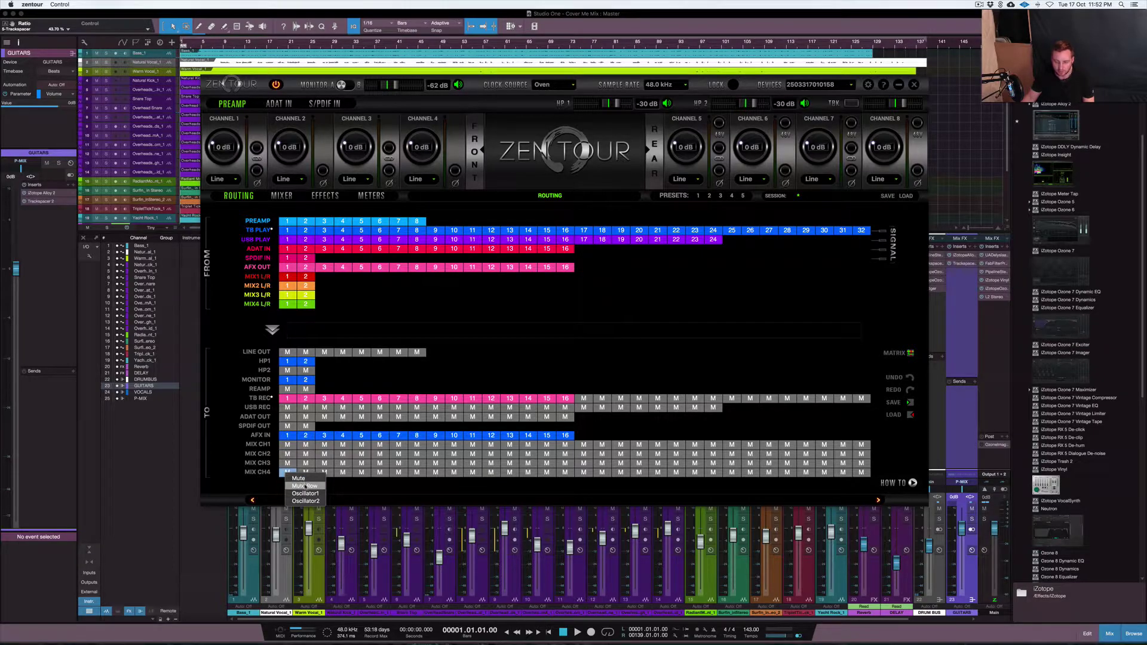
{"action": "left_click", "coordinate": [305, 486]}
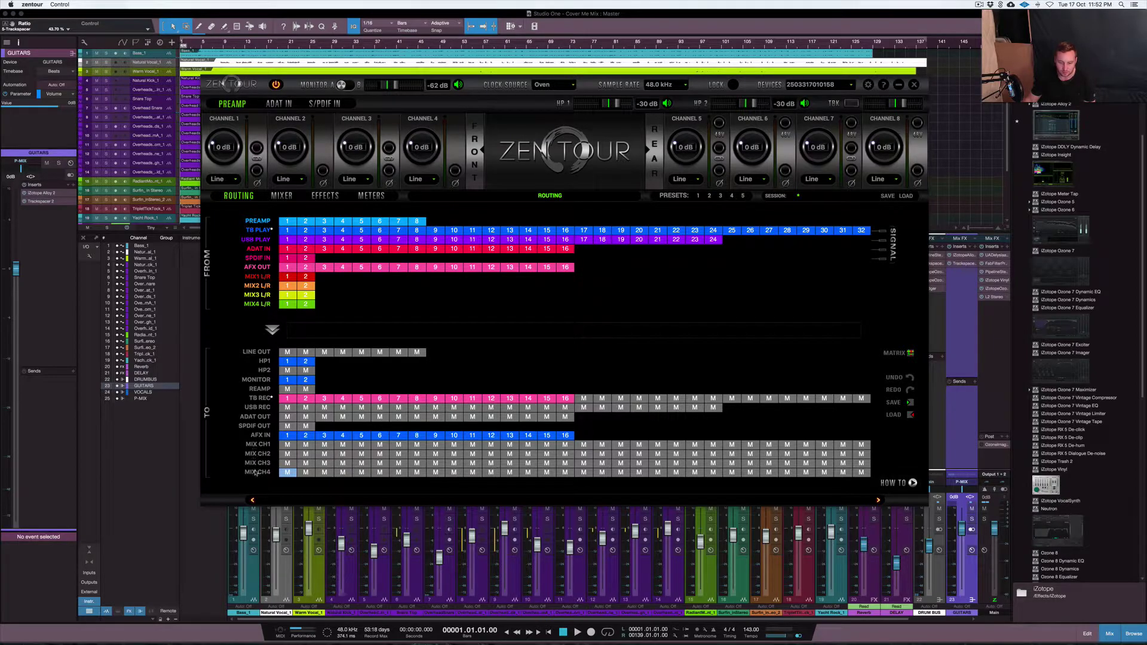
{"action": "left_click", "coordinate": [282, 195]}
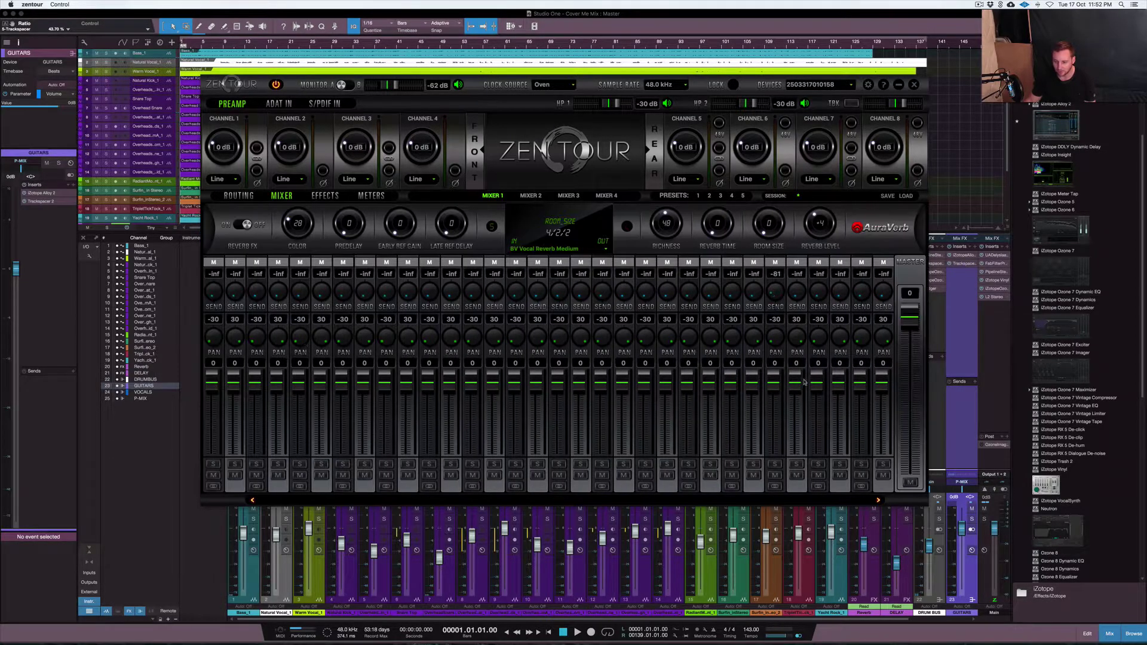
{"action": "left_click", "coordinate": [246, 197]}
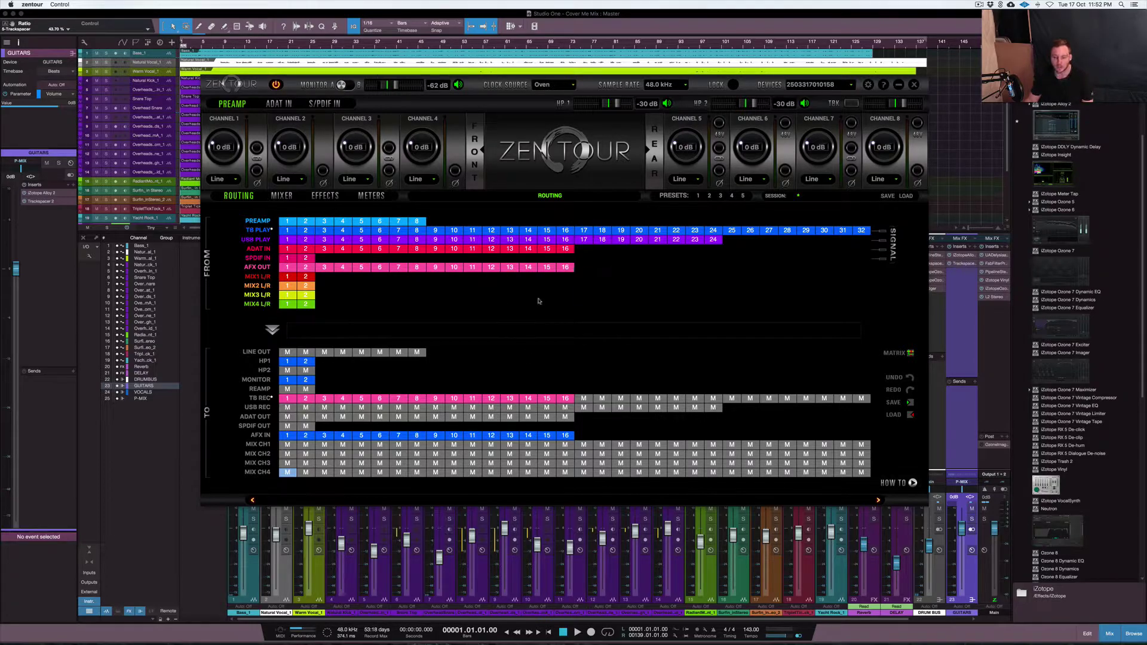
- Return to Studio One's Song Setup and compare its output assignments with the input list
{"action": "left_click", "coordinate": [898, 84]}
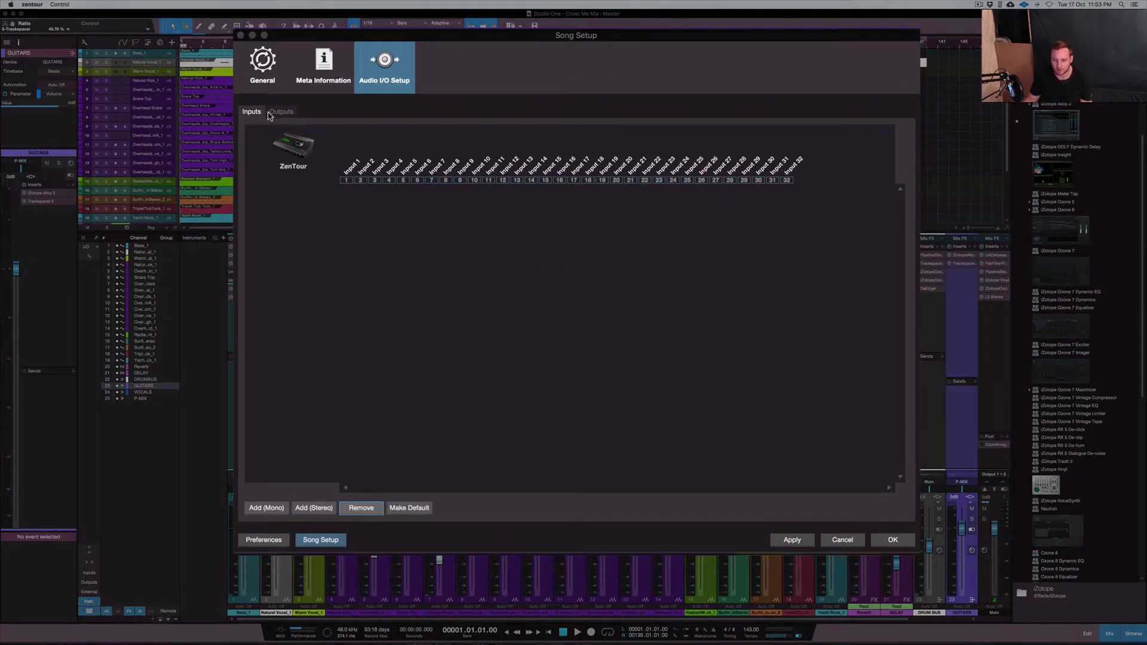
{"action": "left_click", "coordinate": [281, 112]}
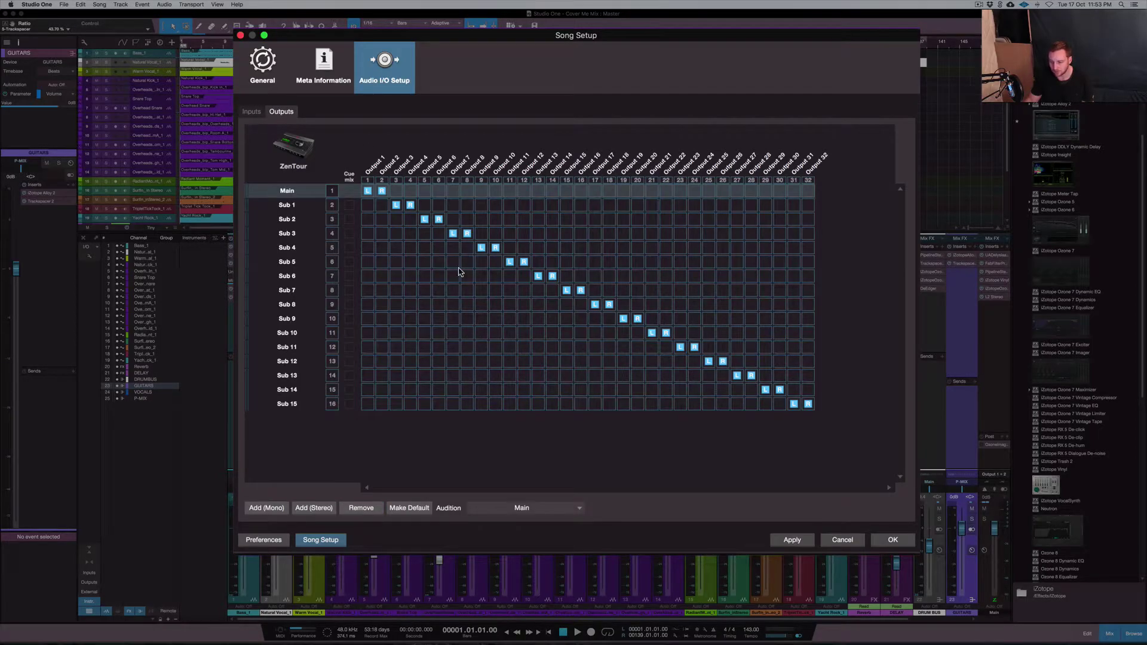
{"action": "left_click", "coordinate": [250, 113]}
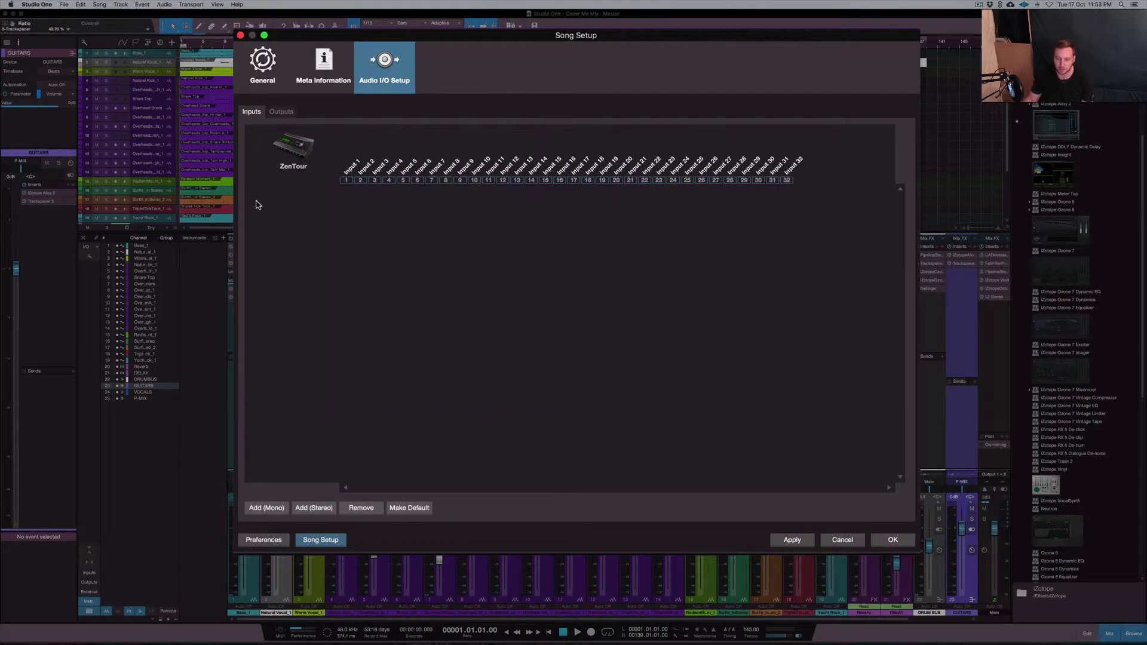
- Add 16 stereo inputs covering ZenTour inputs 1–32 to the song's audio inputs and apply the setup
{"action": "left_click", "coordinate": [312, 510]}
{"action": "double_click", "coordinate": [312, 508]}
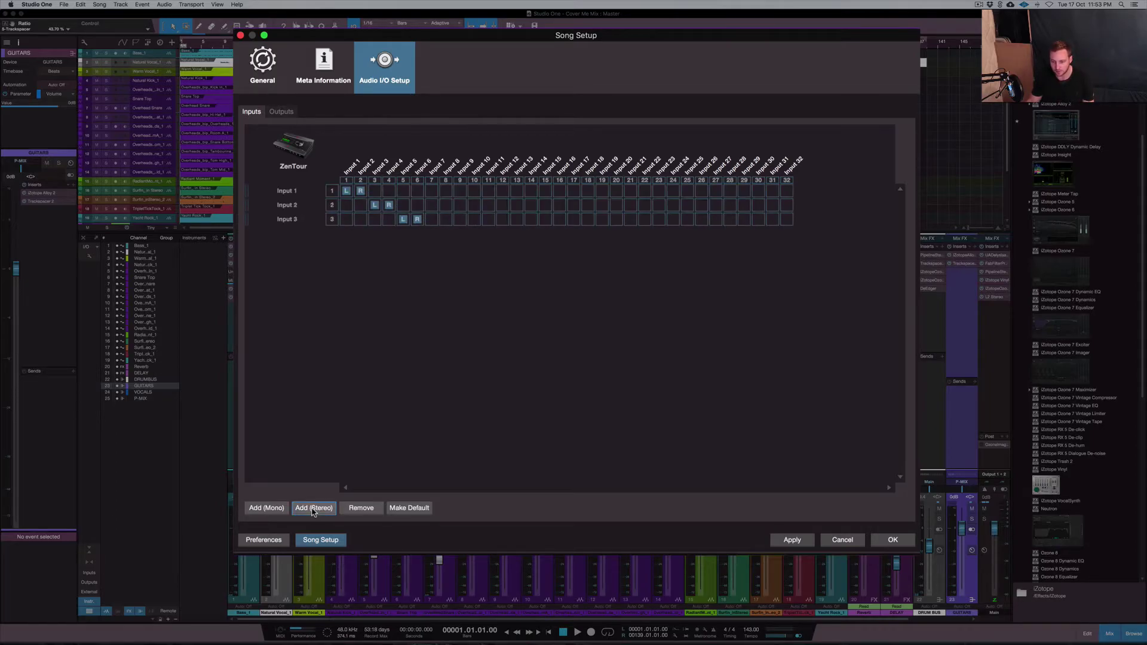
{"action": "triple_click", "coordinate": [313, 508]}
{"action": "double_click", "coordinate": [313, 508]}
{"action": "double_click", "coordinate": [312, 508]}
{"action": "double_click", "coordinate": [312, 509]}
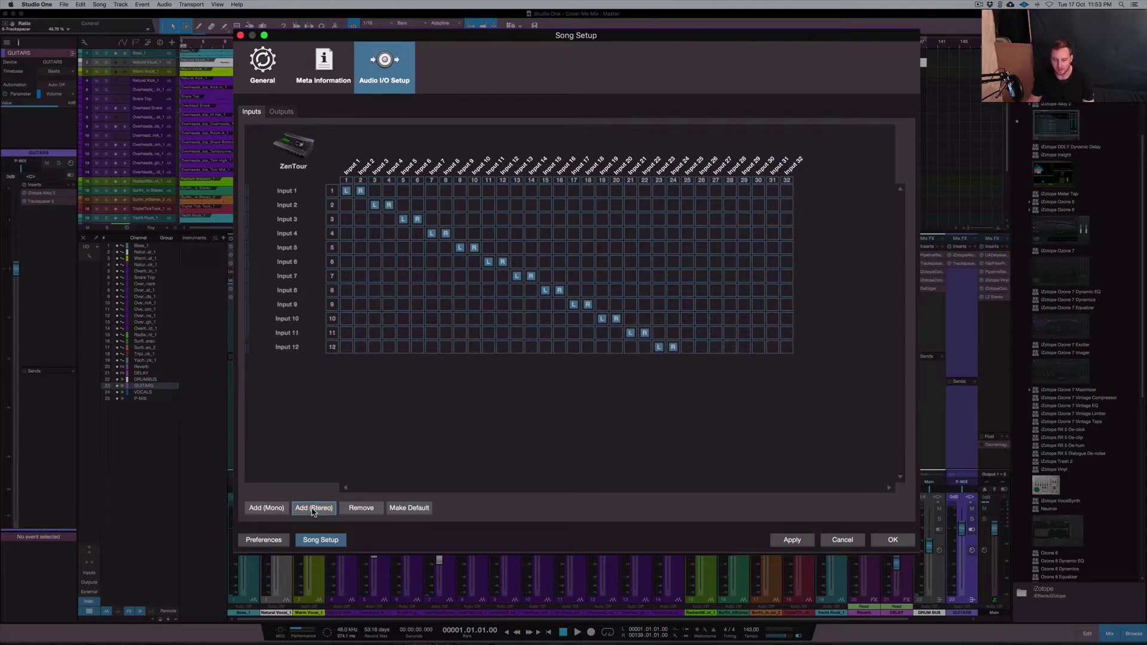
{"action": "left_click", "coordinate": [312, 509]}
{"action": "double_click", "coordinate": [313, 508]}
{"action": "left_click", "coordinate": [313, 508]}
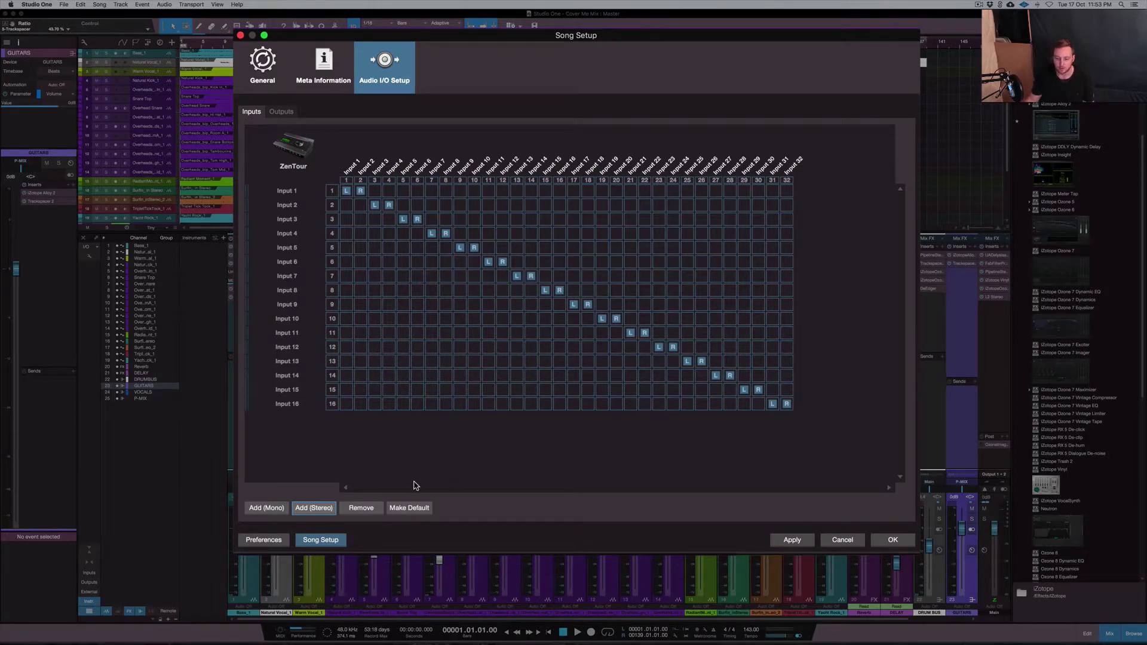
{"action": "left_click", "coordinate": [805, 542]}
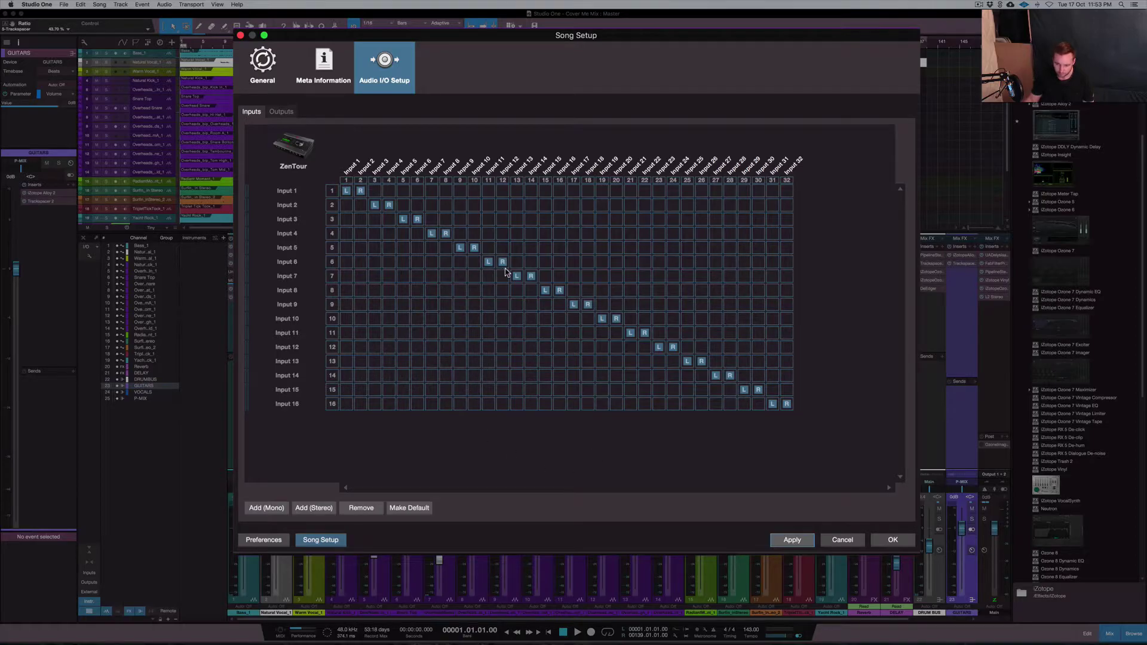
- Review the output assignments and accept the Song Setup without making it the default for new songs
{"action": "left_click", "coordinate": [413, 509]}
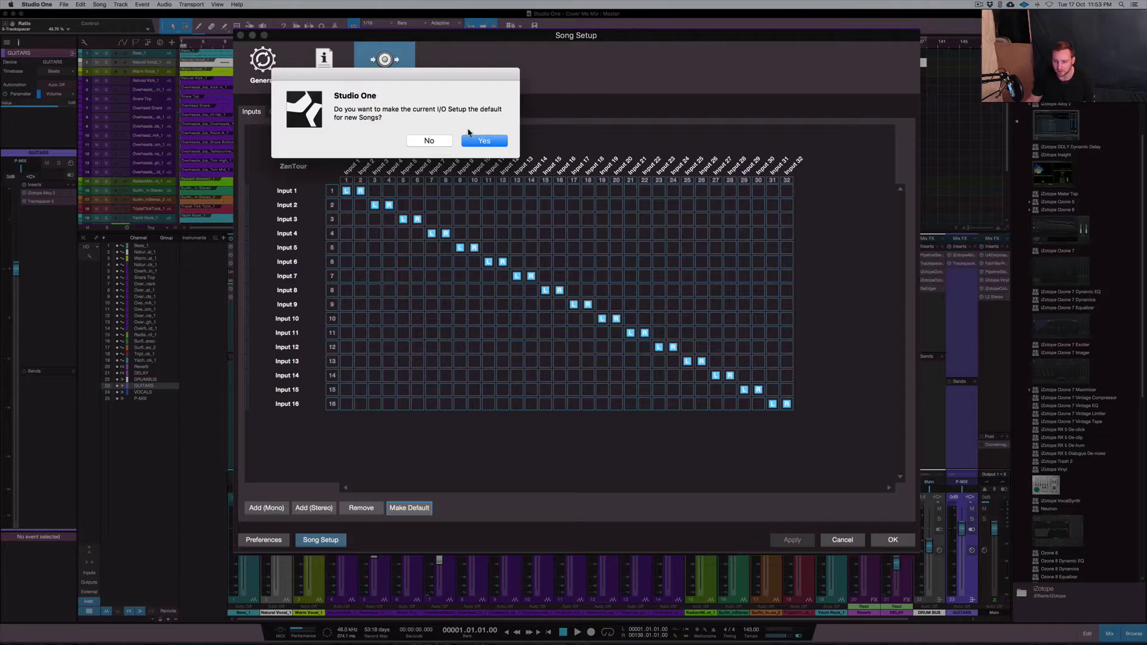
{"action": "left_click", "coordinate": [425, 143]}
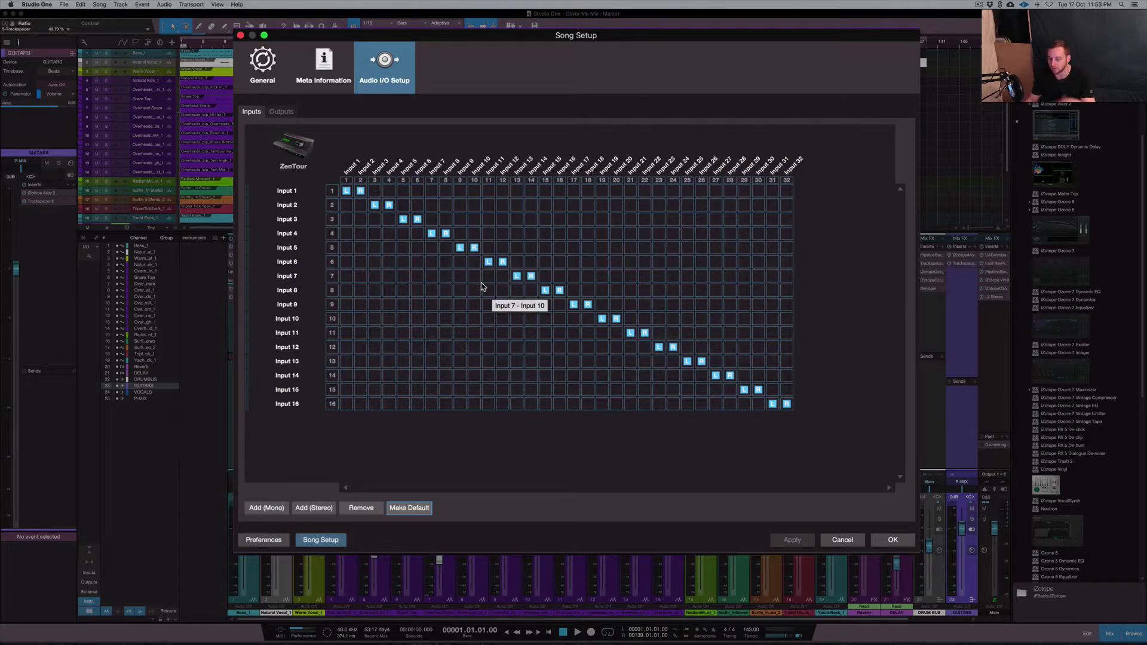
{"action": "left_click", "coordinate": [276, 113]}
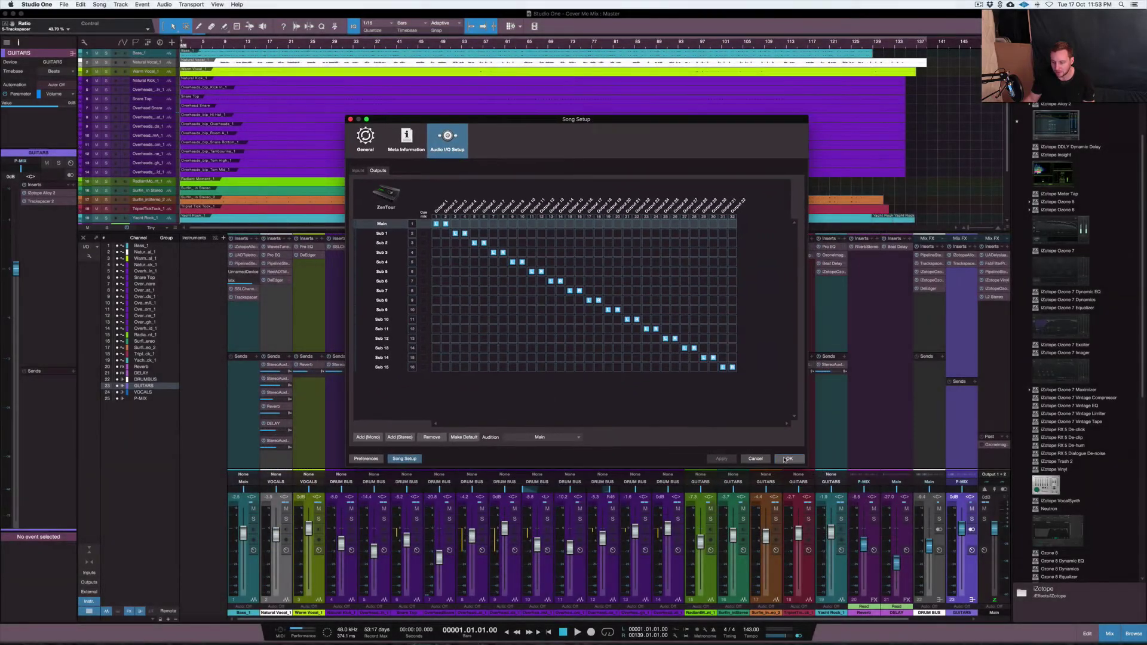
{"action": "left_click", "coordinate": [787, 459]}
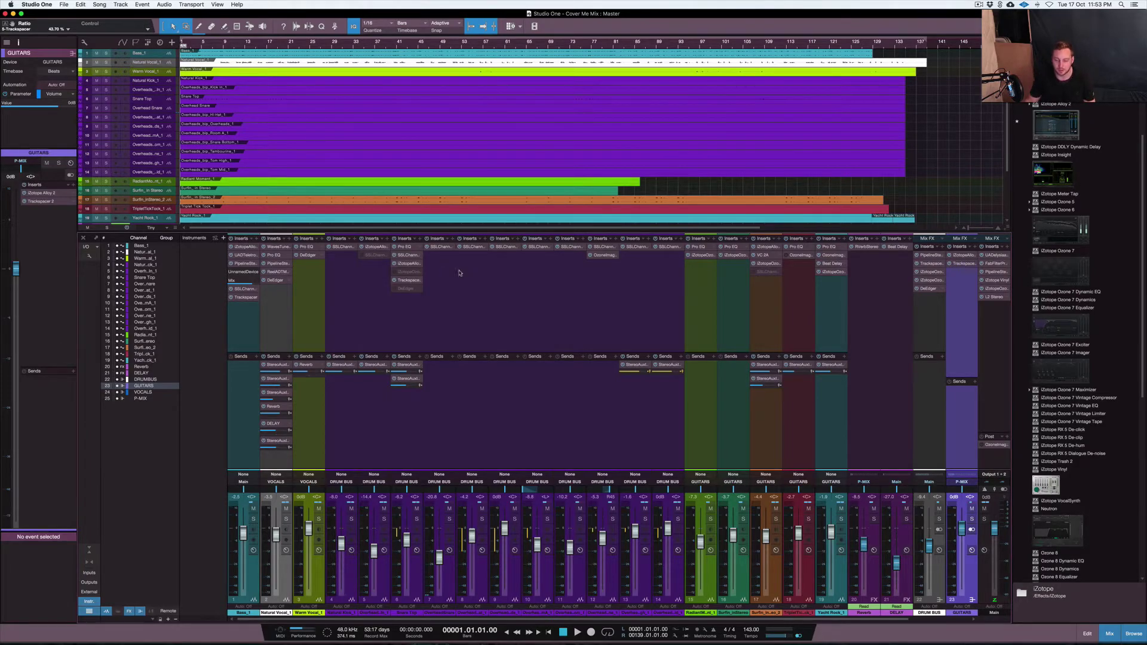
- Insert the PreSonus Pipeline Stereo effect on the Snare Top channel
{"action": "left_click", "coordinate": [419, 240]}
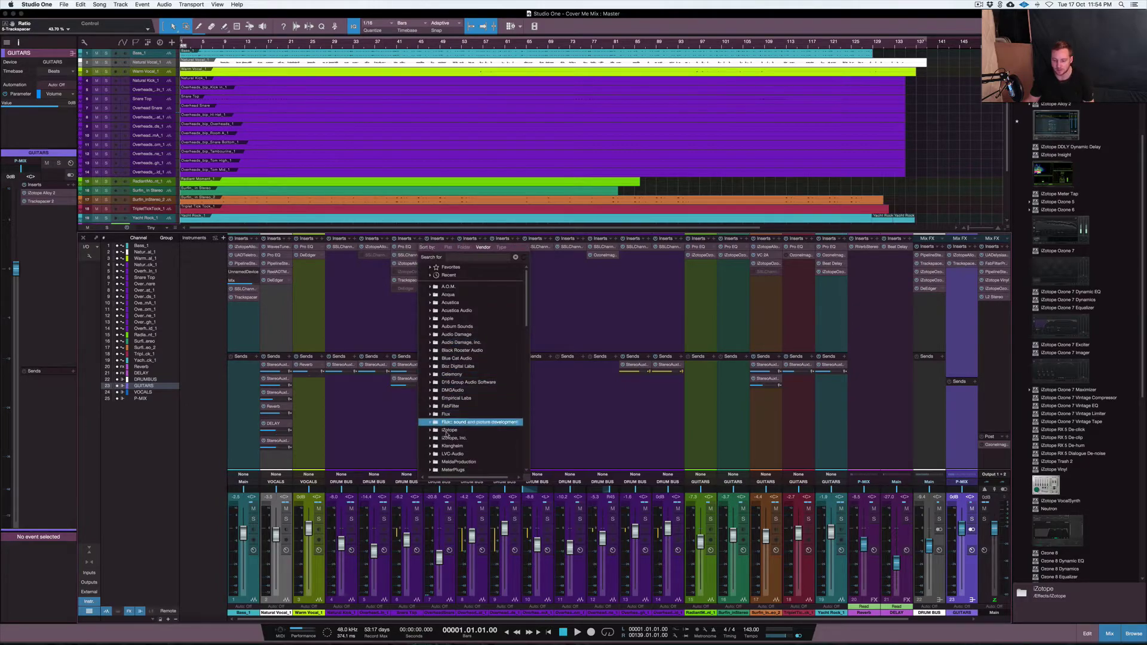
{"action": "scroll", "coordinate": [472, 421], "scroll_direction": "down", "scroll_amount": 5}
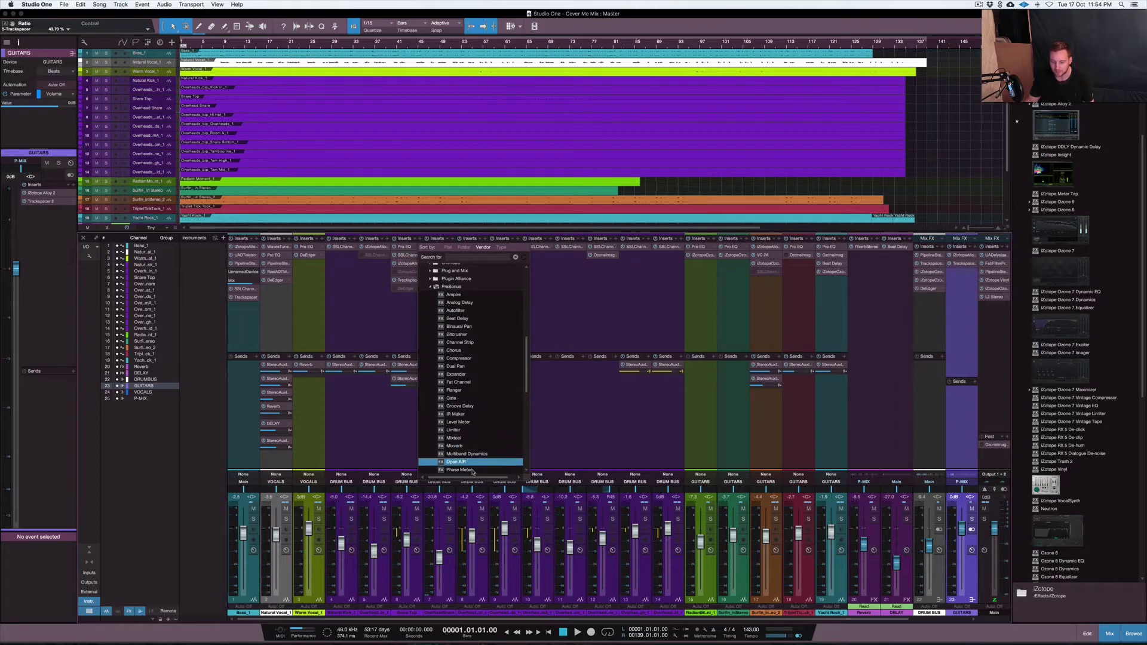
{"action": "scroll", "coordinate": [478, 463], "scroll_direction": "down", "scroll_amount": 3}
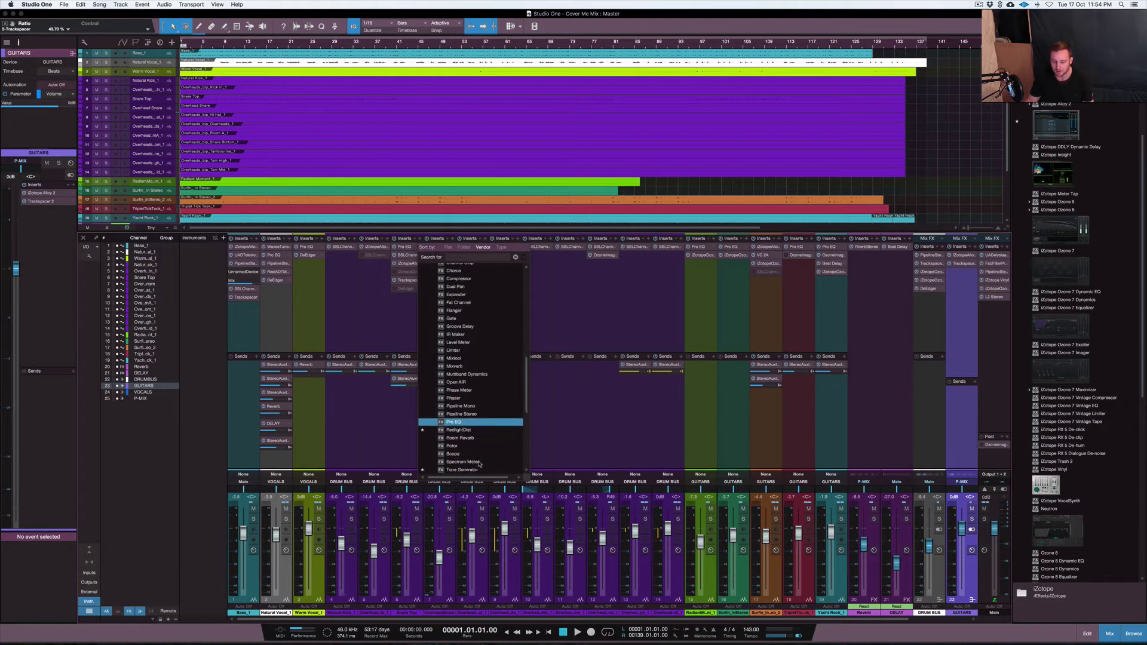
{"action": "left_click", "coordinate": [478, 415]}
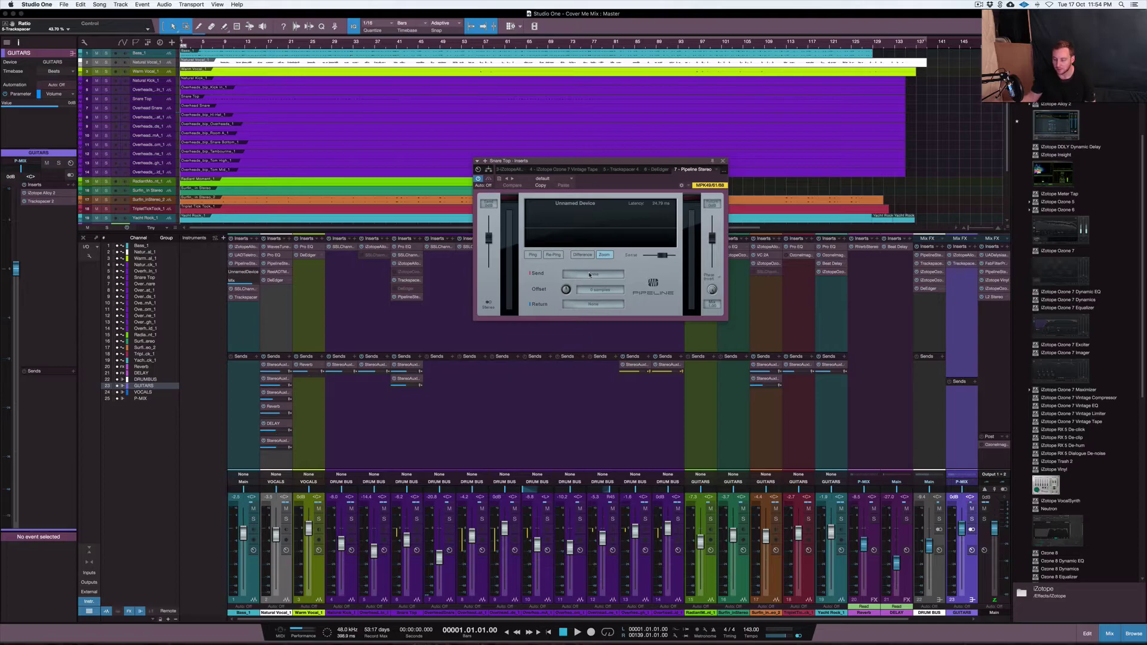
- Switch to the Zen Tour control panel, check its routing matrix, and return to the Pipeline plug-in in Studio One
{"action": "mouse_move", "coordinate": [701, 630]}
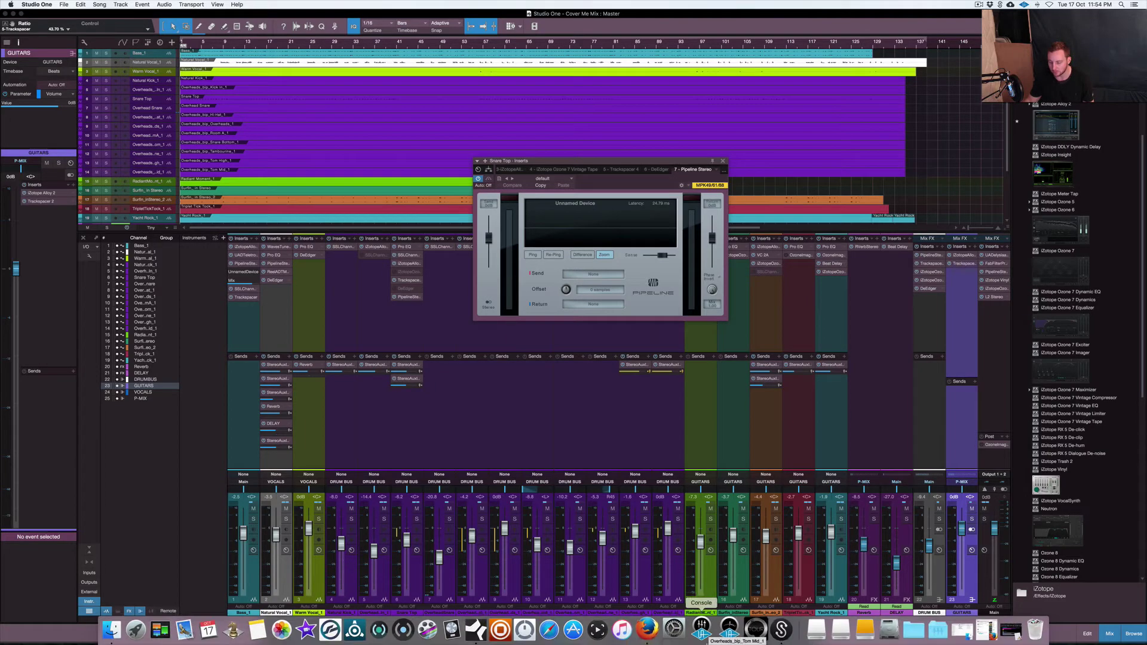
{"action": "left_click", "coordinate": [754, 629]}
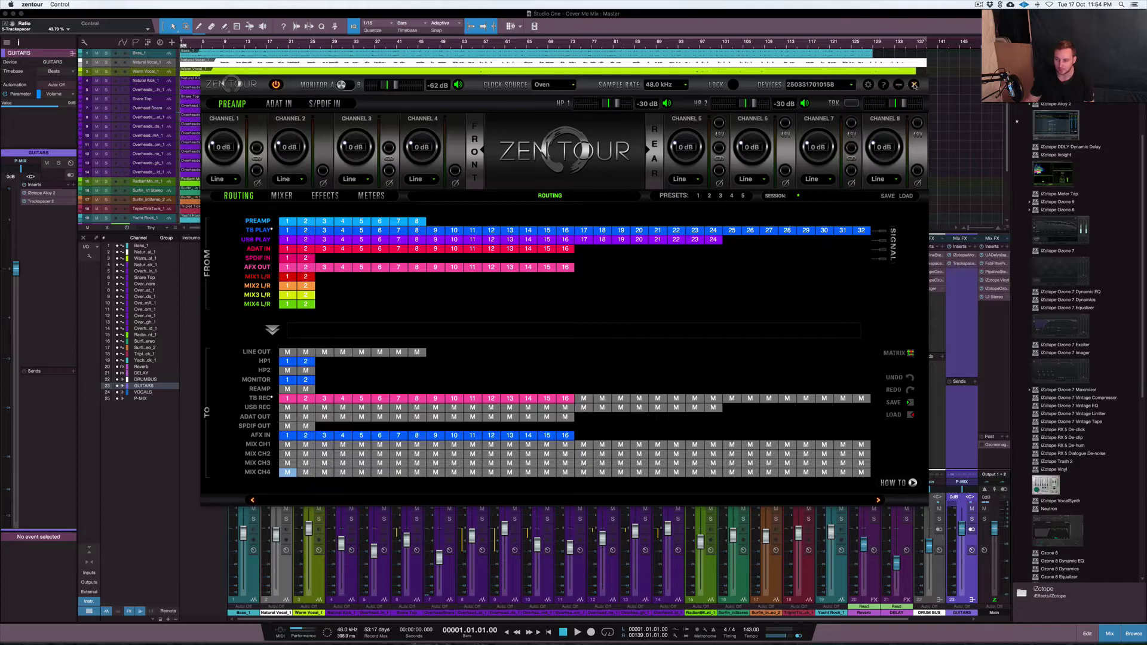
{"action": "left_click", "coordinate": [899, 86]}
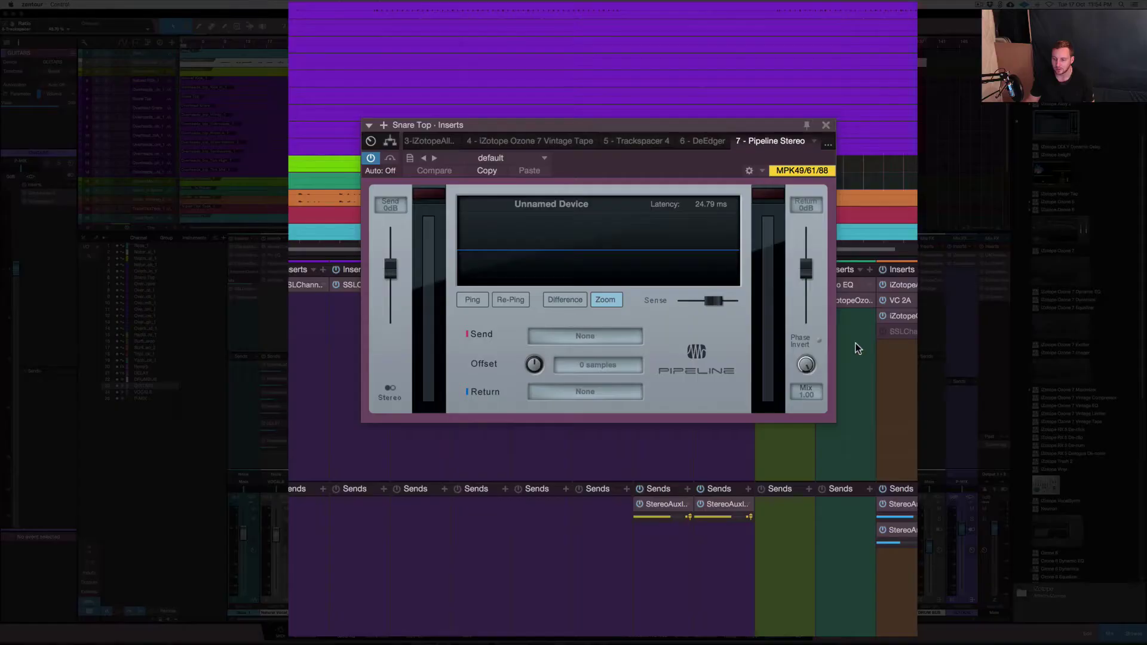
- Set Pipeline's send to Sub 1 (Output 3 + 4) and its return to Input 2 (Input 3 + 4)
{"action": "left_click", "coordinate": [573, 338]}
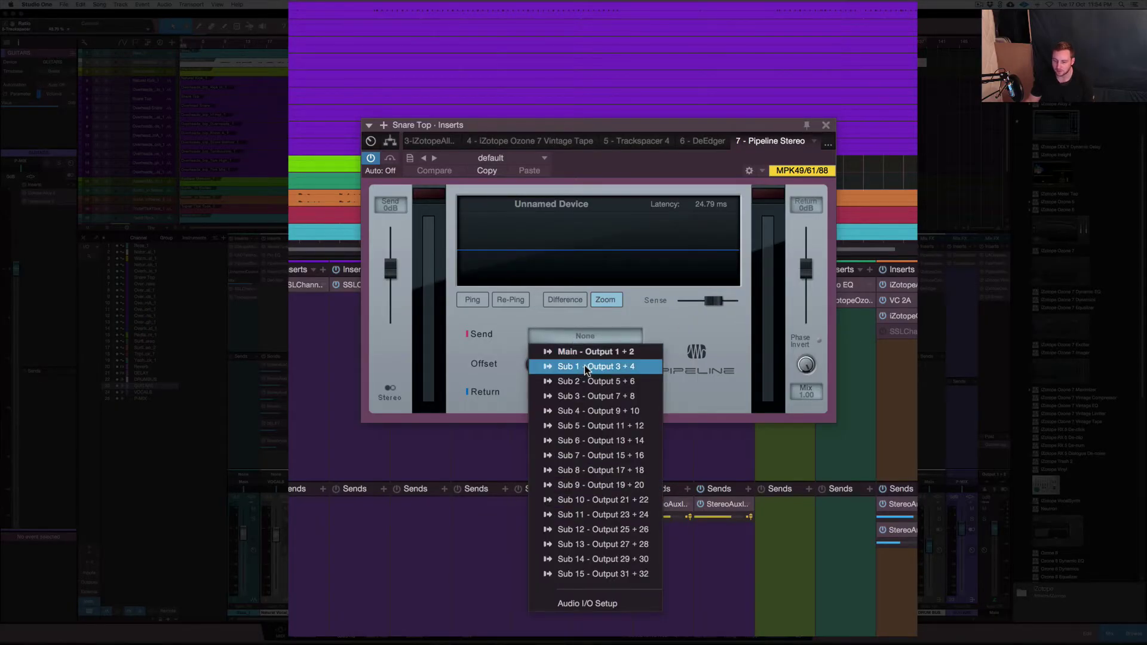
{"action": "left_click", "coordinate": [623, 368]}
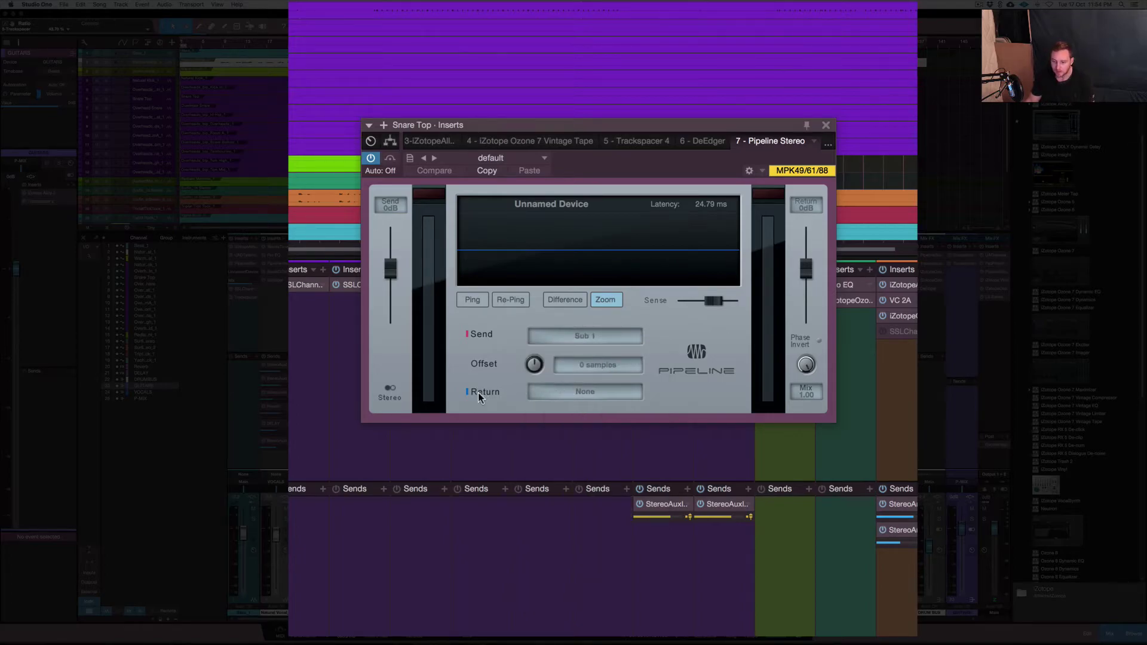
{"action": "left_click", "coordinate": [586, 393]}
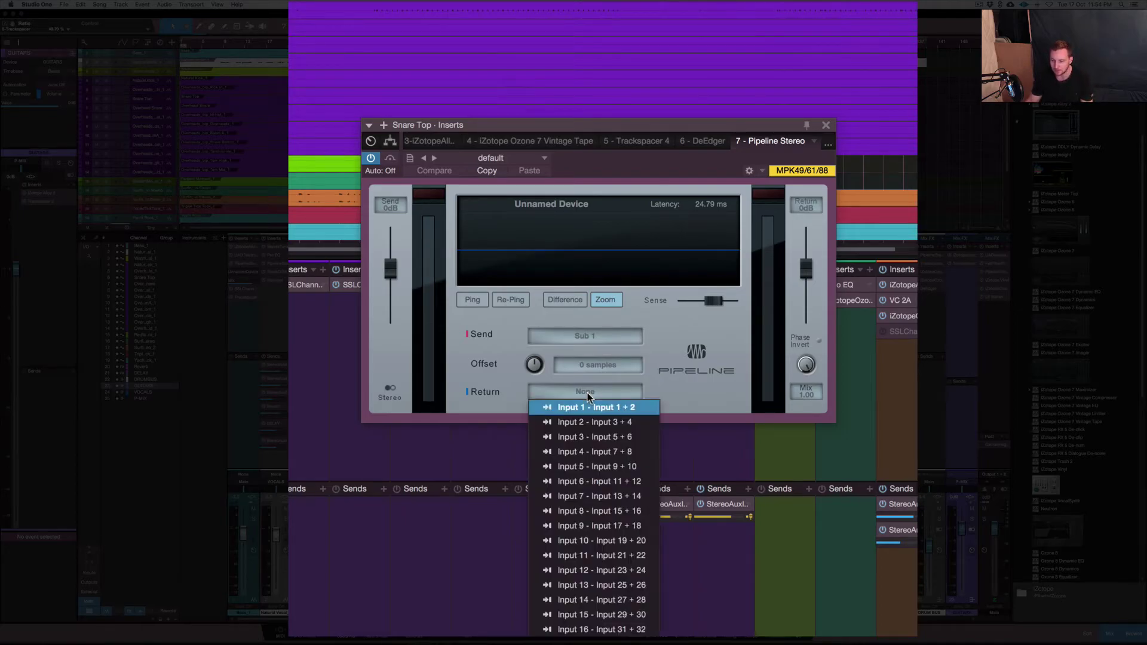
{"action": "left_click", "coordinate": [589, 426]}
{"action": "left_click", "coordinate": [589, 336]}
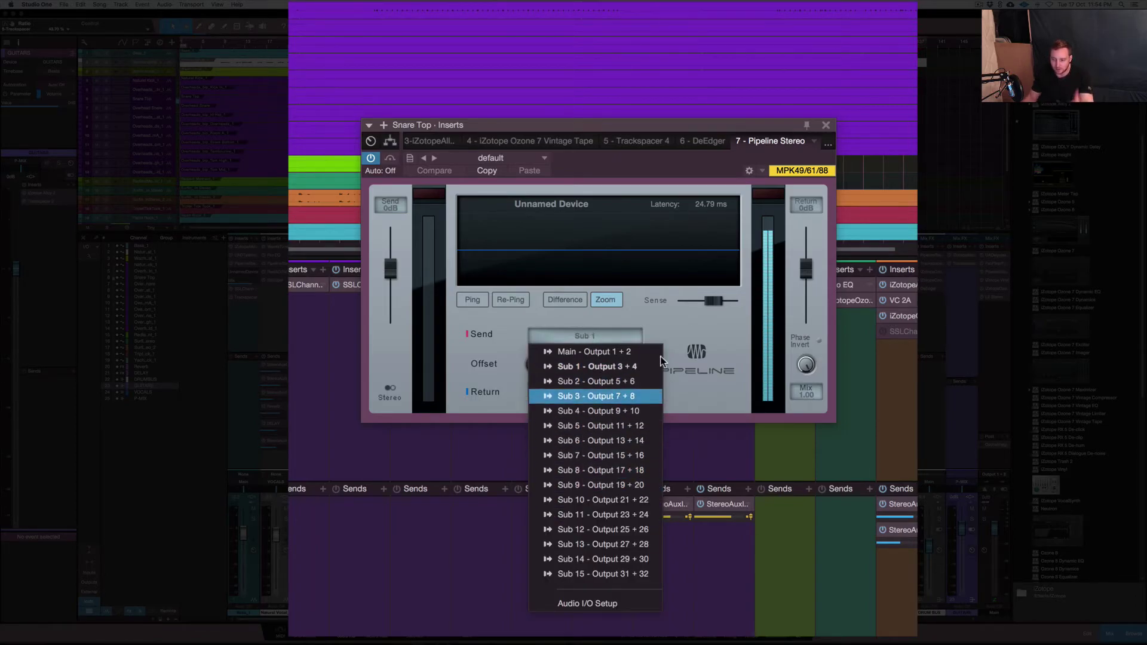
{"action": "left_click", "coordinate": [707, 336]}
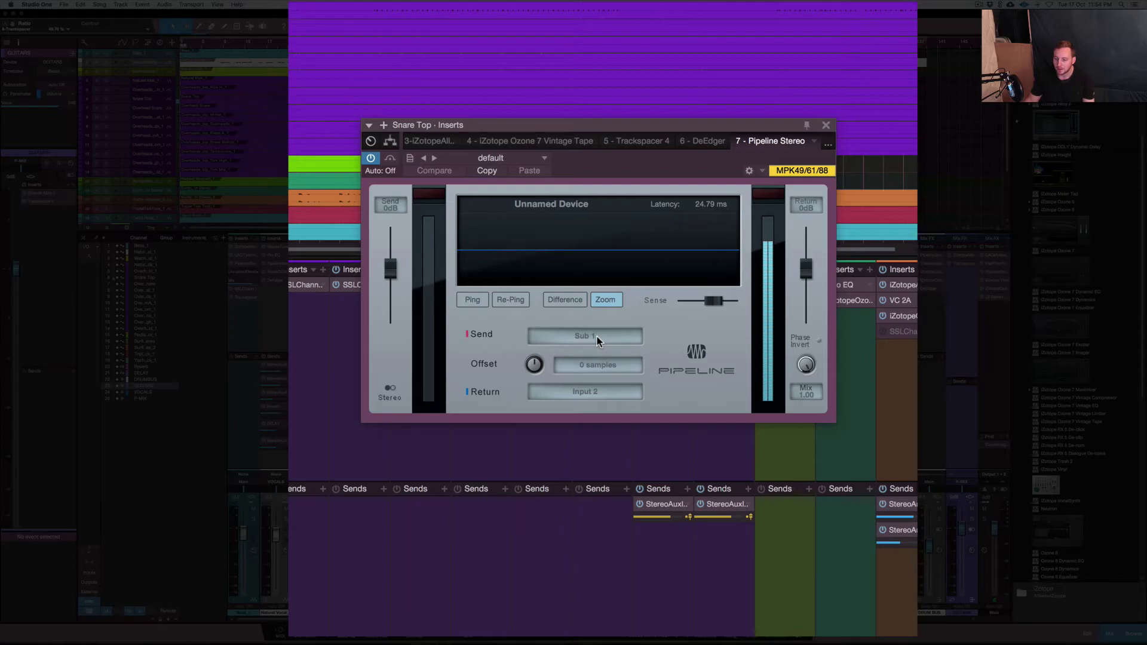
- Ping the Pipeline send and return loop, adjust the sample offset to align the waveforms, and re-ping it
{"action": "left_click", "coordinate": [476, 299]}
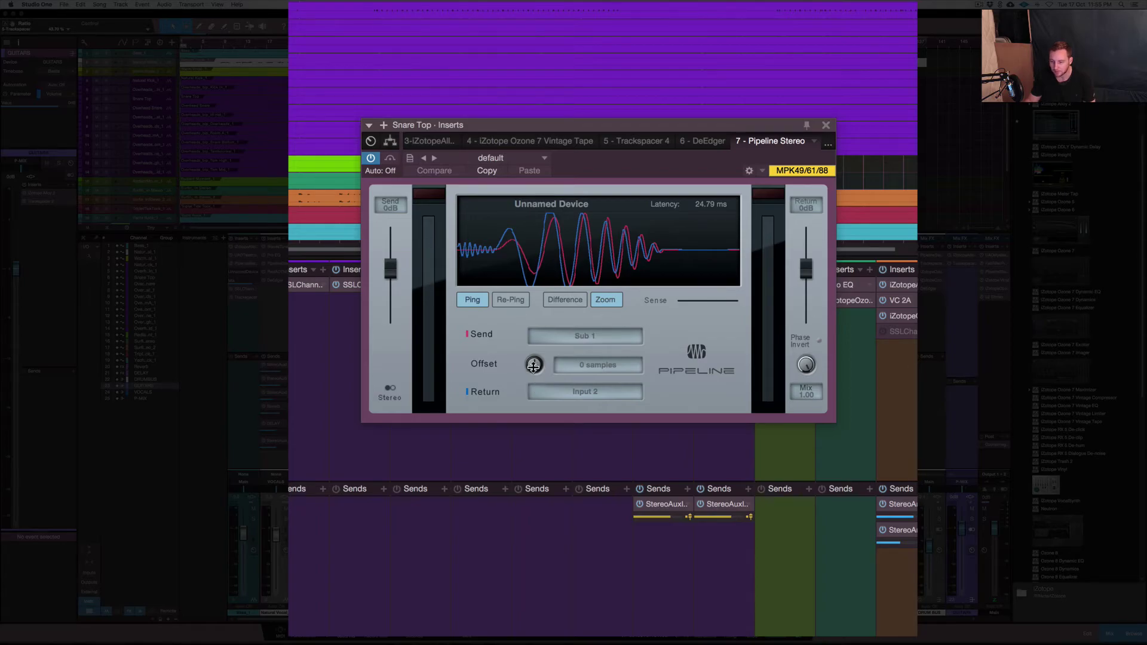
{"action": "left_click_drag", "start_coordinate": [534, 361], "coordinate": [536, 360]}
{"action": "left_click_drag", "start_coordinate": [536, 358], "coordinate": [535, 363]}
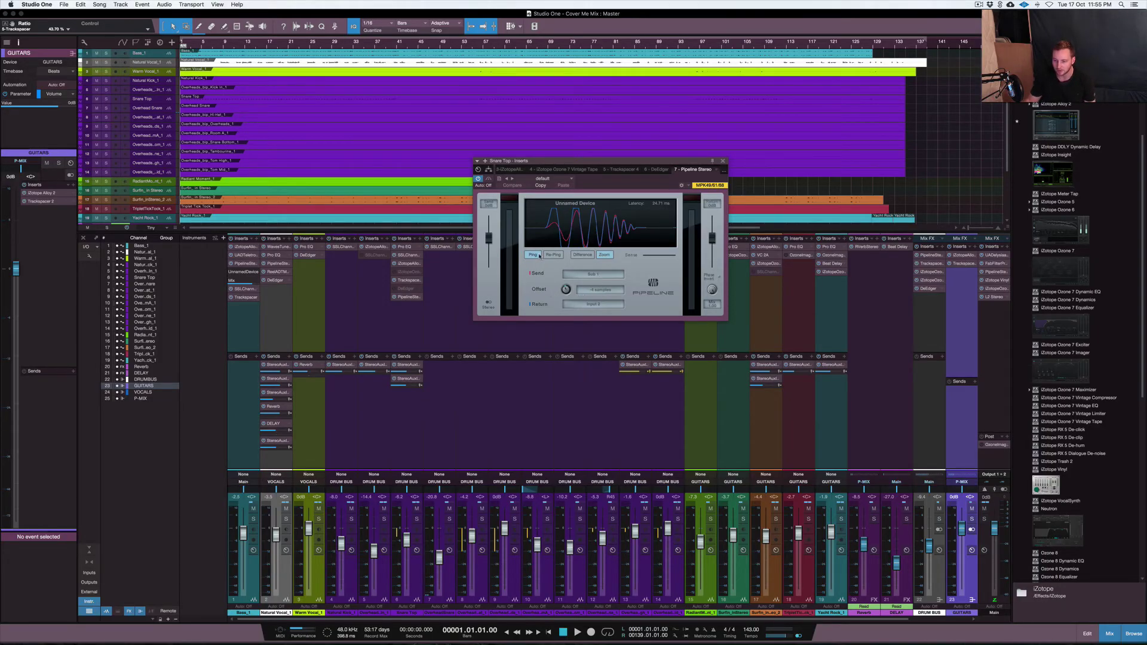
{"action": "left_click", "coordinate": [558, 256]}
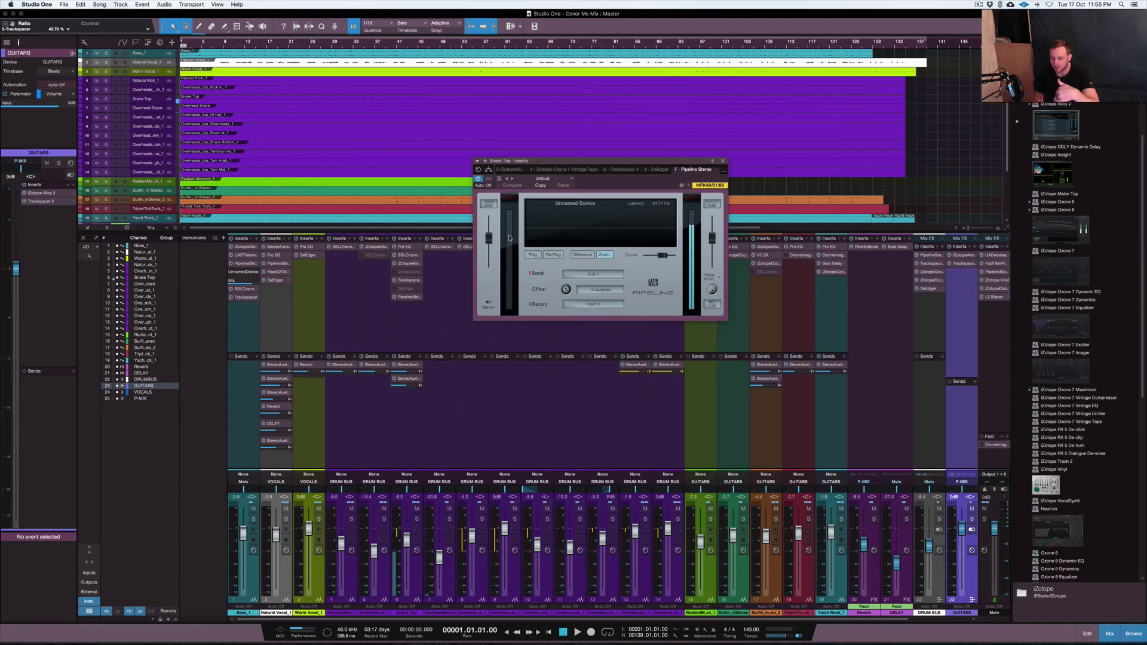
- Close the Pipeline window and remove Pipeline Stereo from the Snare Top channel's inserts
{"action": "left_click", "coordinate": [723, 160]}
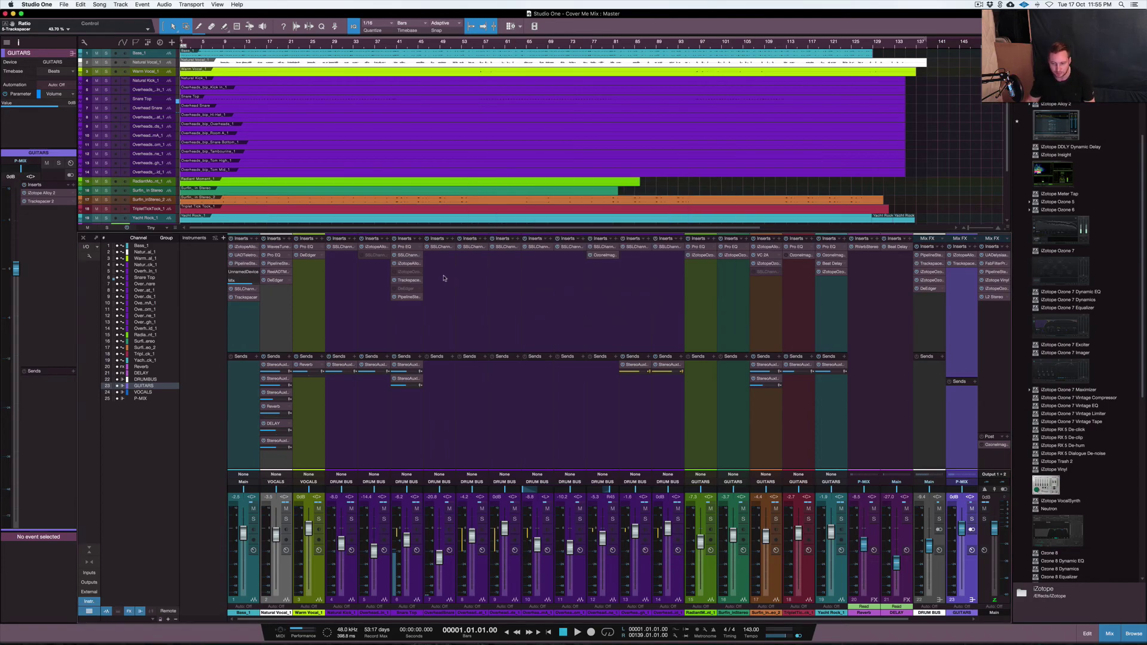
{"action": "right_click", "coordinate": [418, 298]}
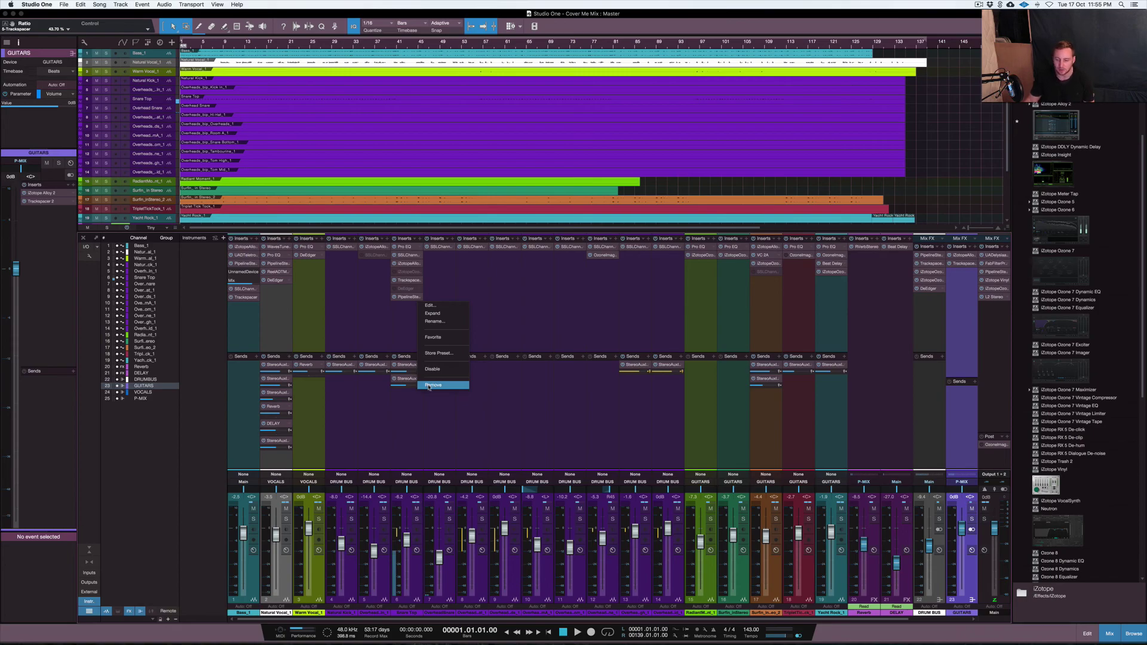
{"action": "left_click", "coordinate": [429, 386]}
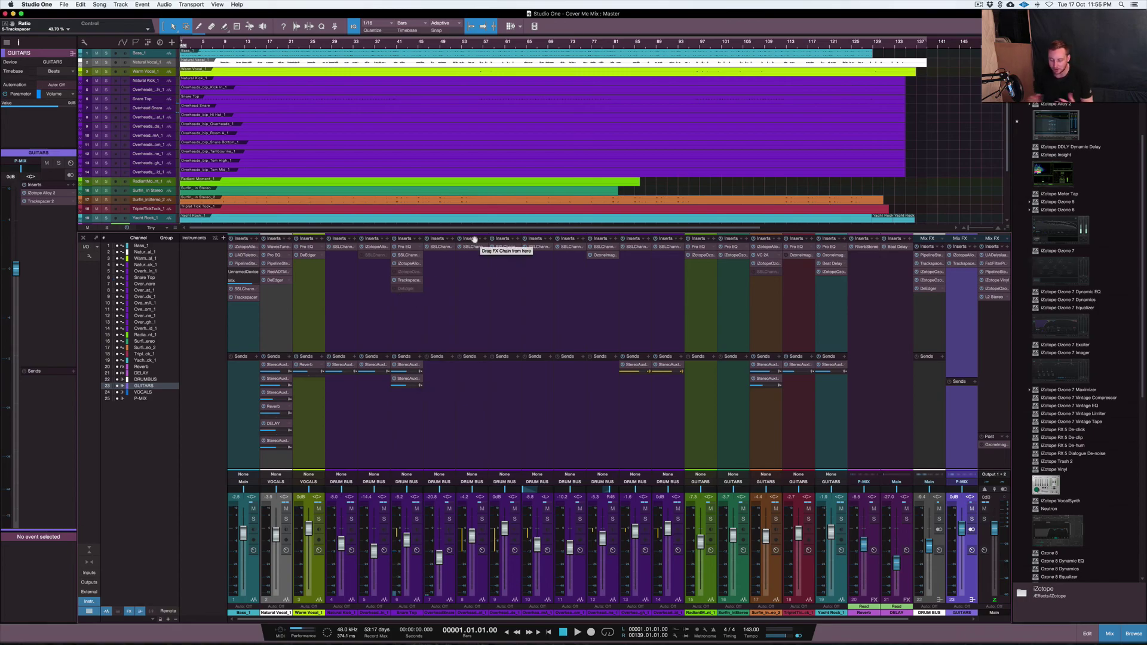